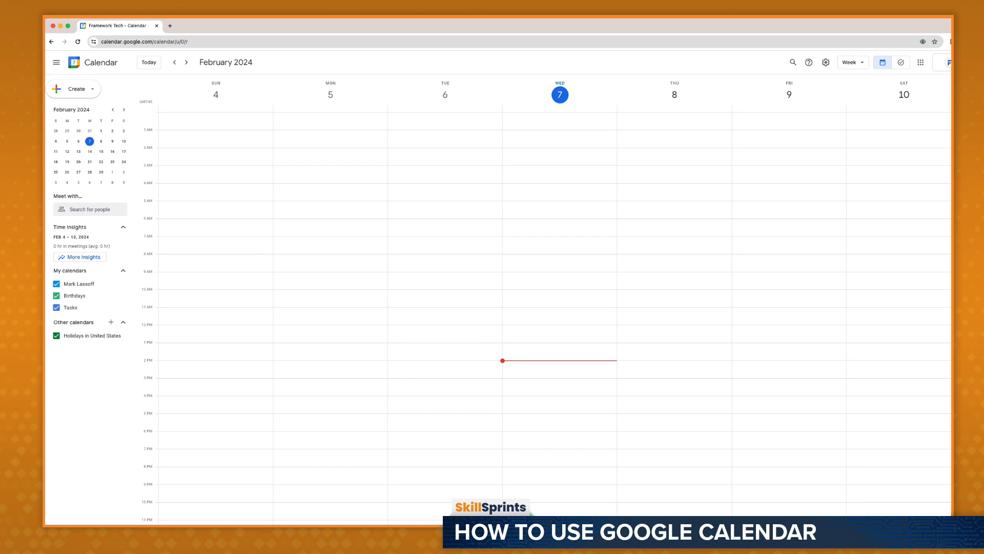
# Display the calendar in day, week and month view in turn.
pyautogui.click(866, 63)
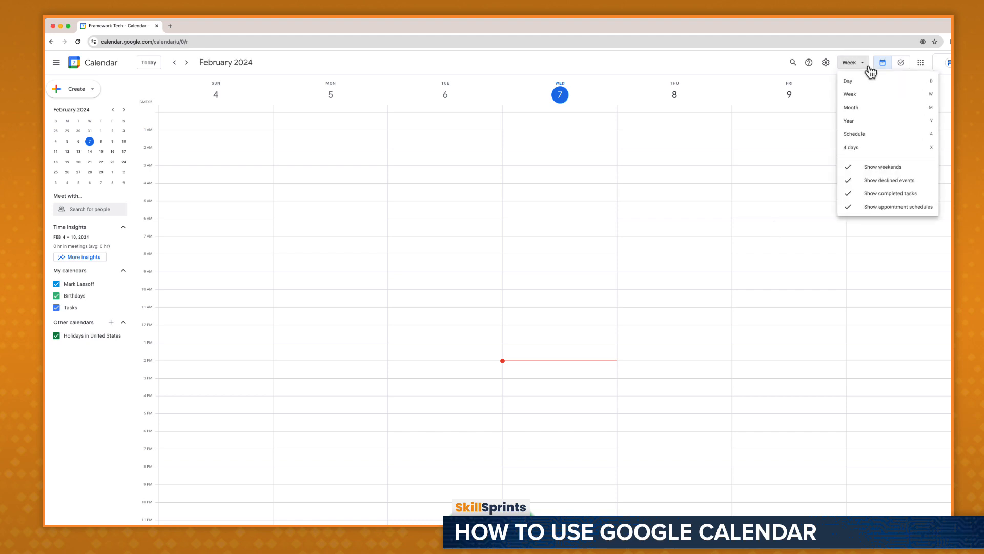
pyautogui.click(867, 81)
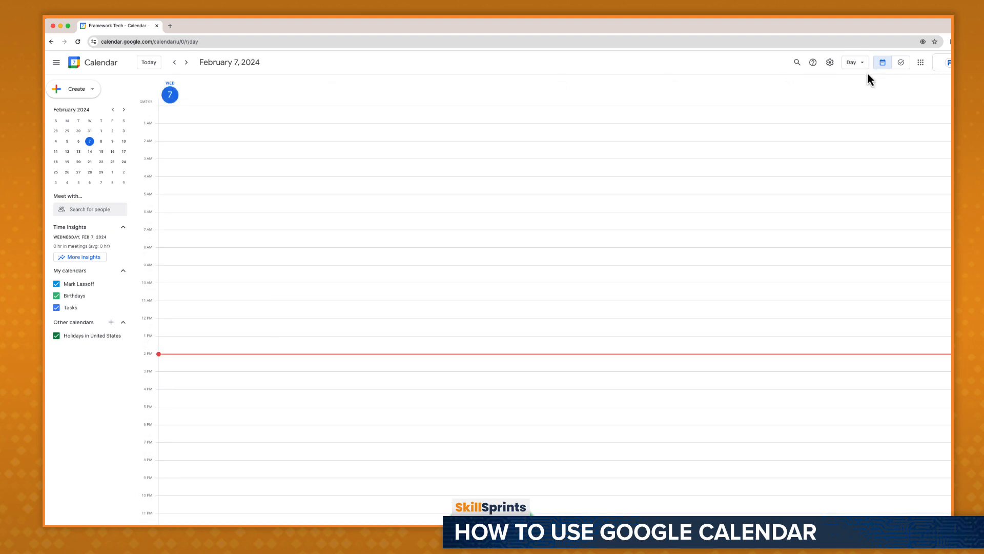
pyautogui.click(865, 71)
pyautogui.click(862, 94)
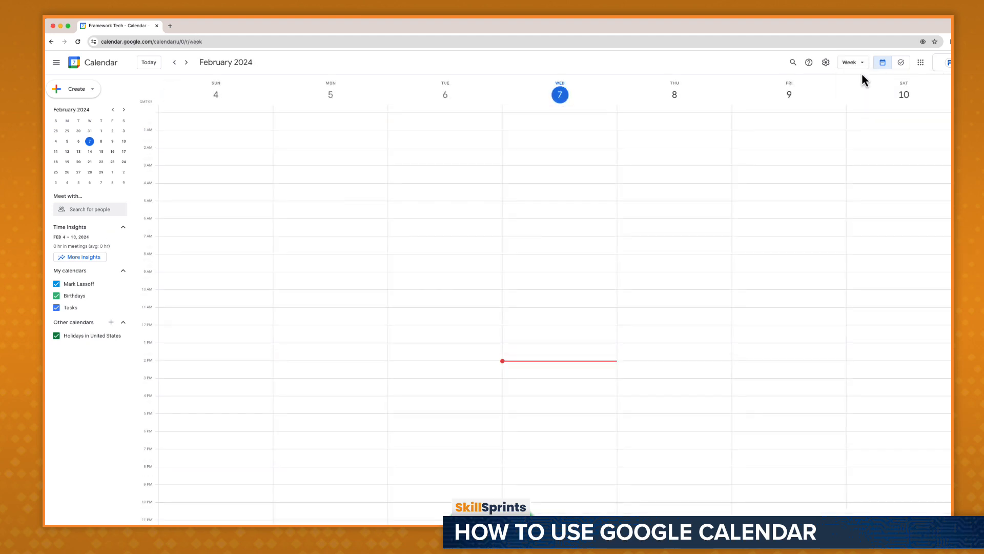
pyautogui.click(861, 68)
pyautogui.click(864, 108)
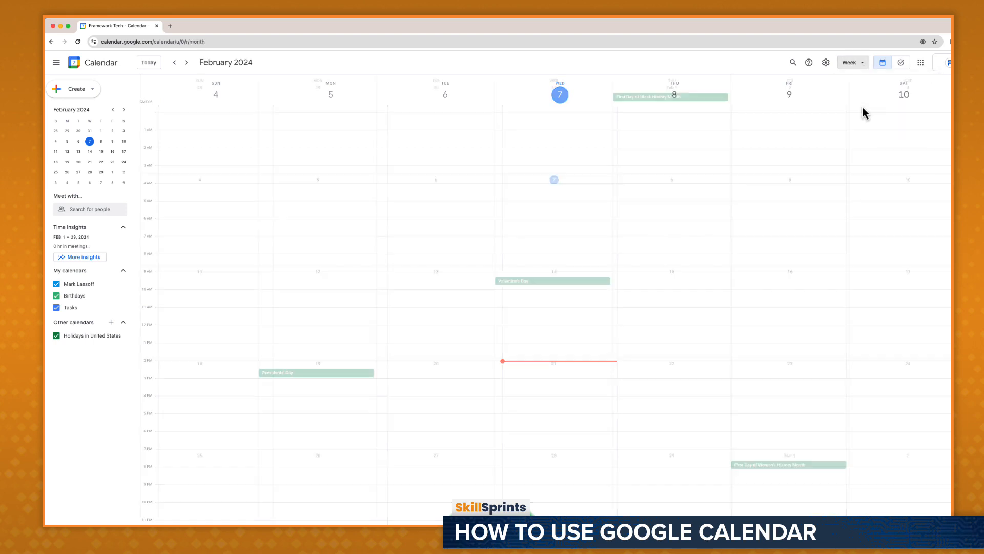
# Display the calendar in year and schedule view, and settle on the 4 days view.
pyautogui.click(861, 69)
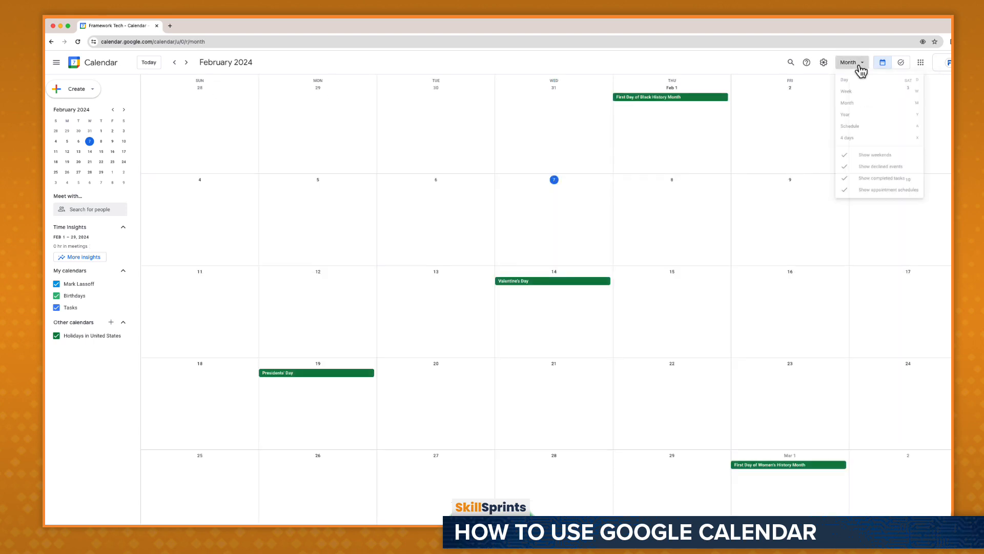
pyautogui.click(862, 117)
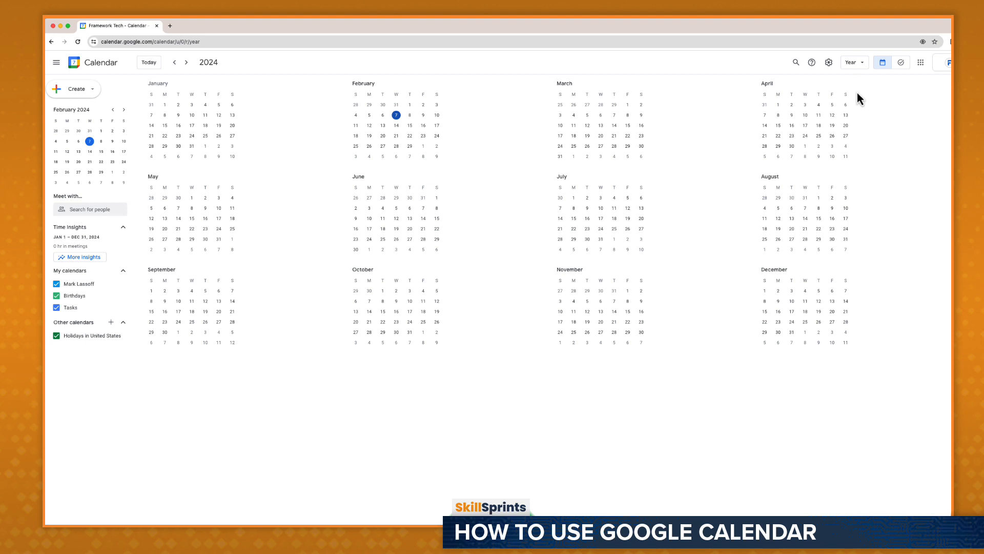
pyautogui.click(856, 68)
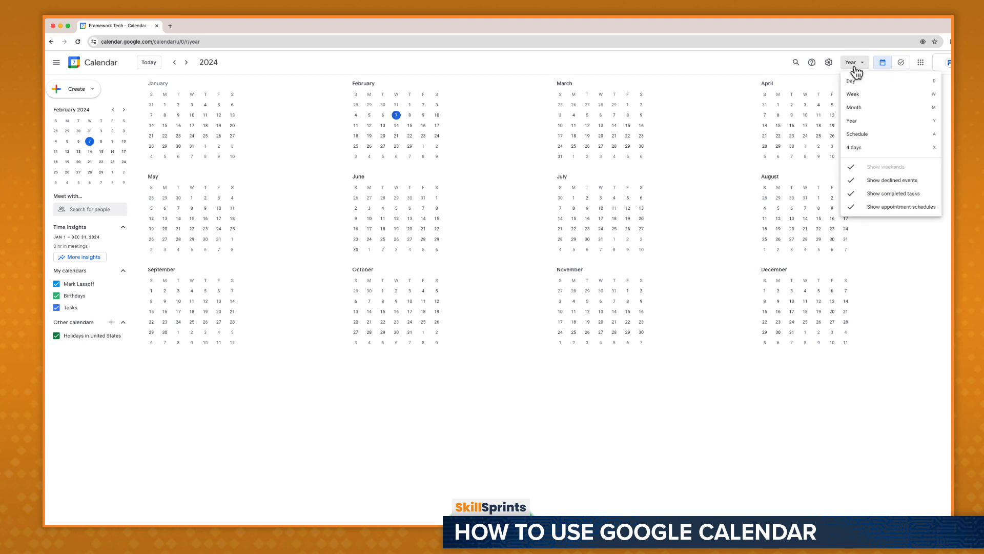
pyautogui.click(857, 134)
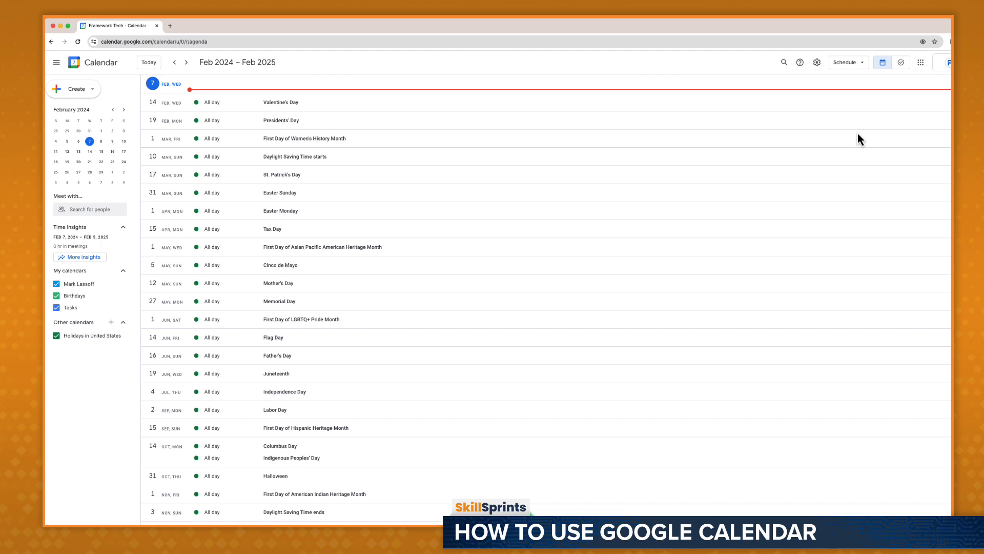
pyautogui.click(862, 64)
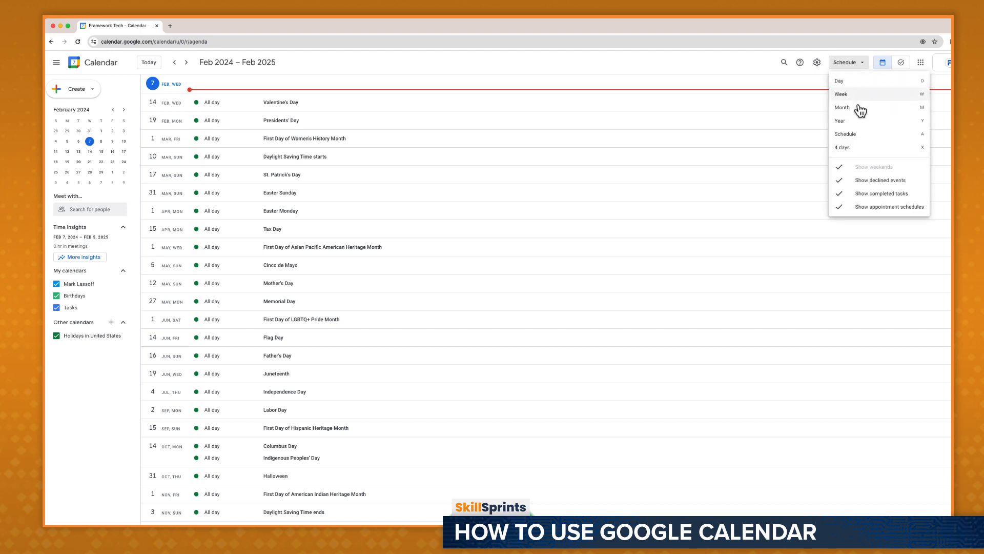
pyautogui.click(859, 149)
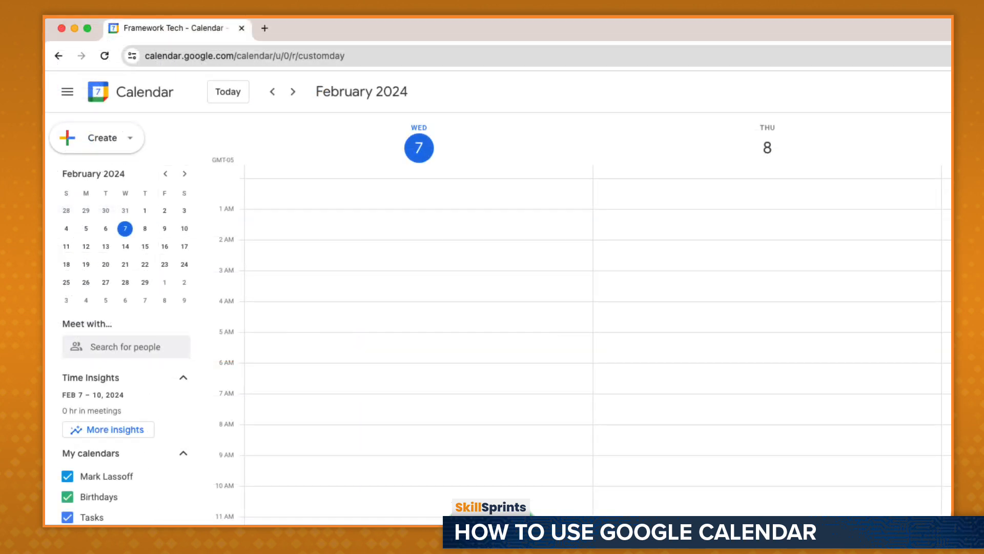
# Browse the mini calendar forward three months from February 2024 and return it to February.
pyautogui.click(185, 174)
pyautogui.click(185, 174)
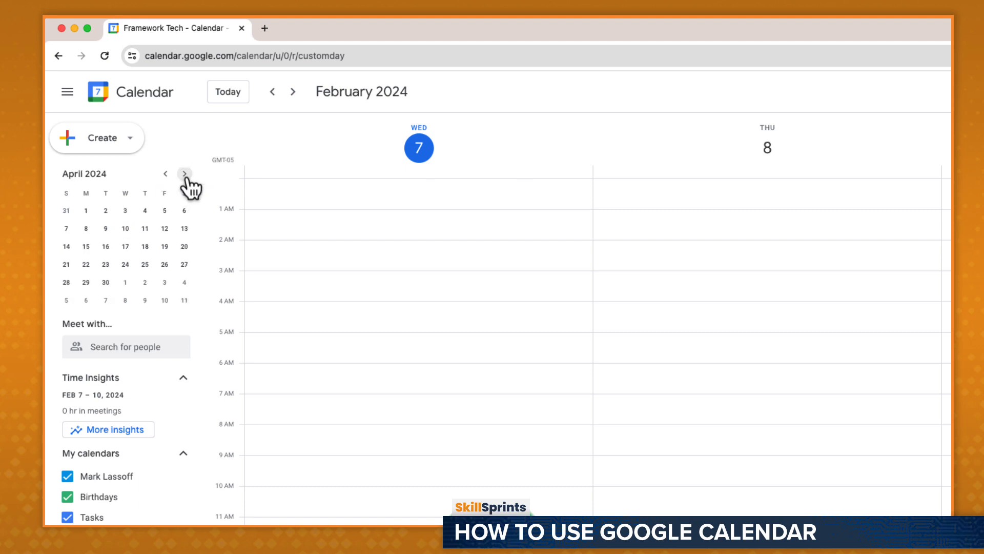
pyautogui.click(185, 174)
pyautogui.click(165, 175)
pyautogui.click(165, 174)
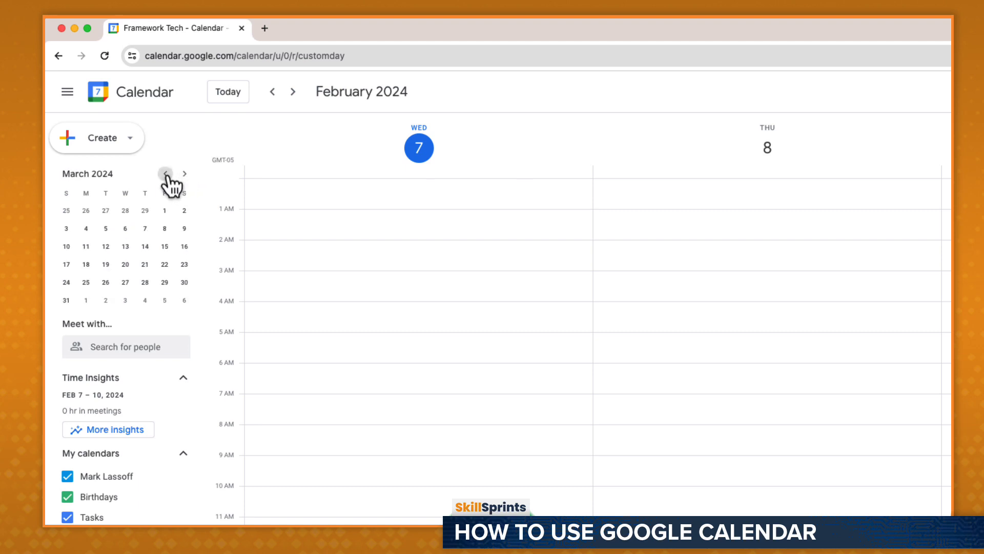
pyautogui.click(166, 174)
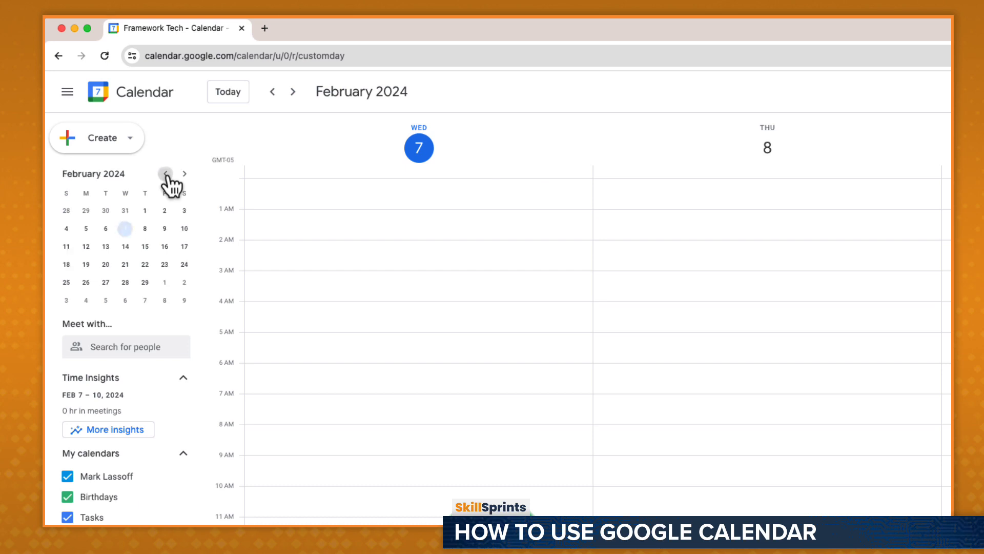
# Page the main calendar view to upcoming dates and return to today's date.
pyautogui.click(293, 93)
pyautogui.click(293, 92)
pyautogui.click(293, 92)
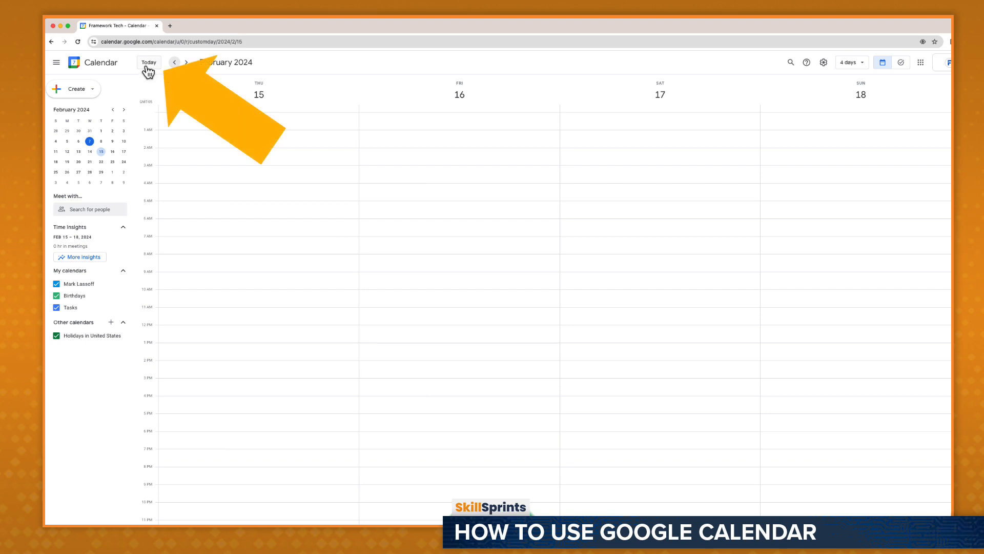
pyautogui.click(148, 66)
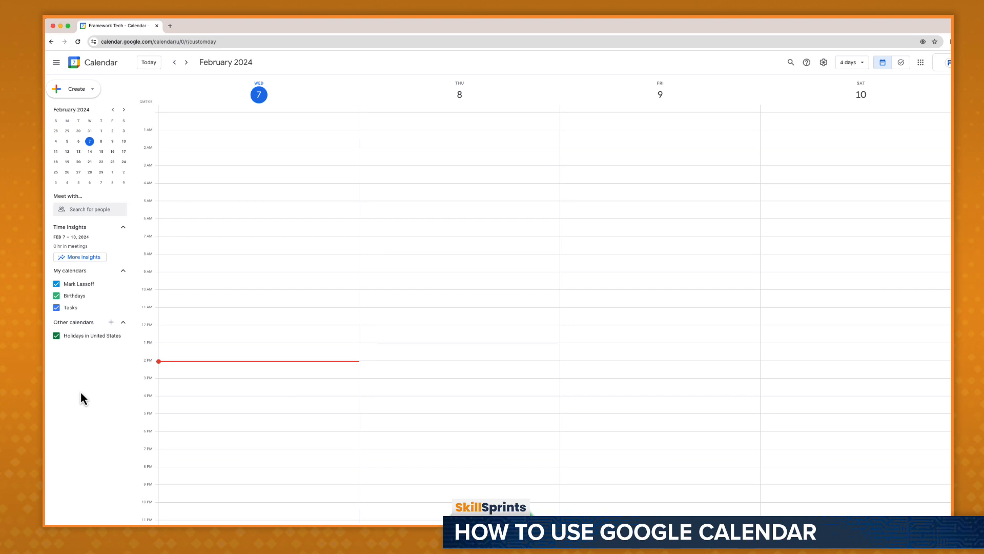
pyautogui.click(94, 90)
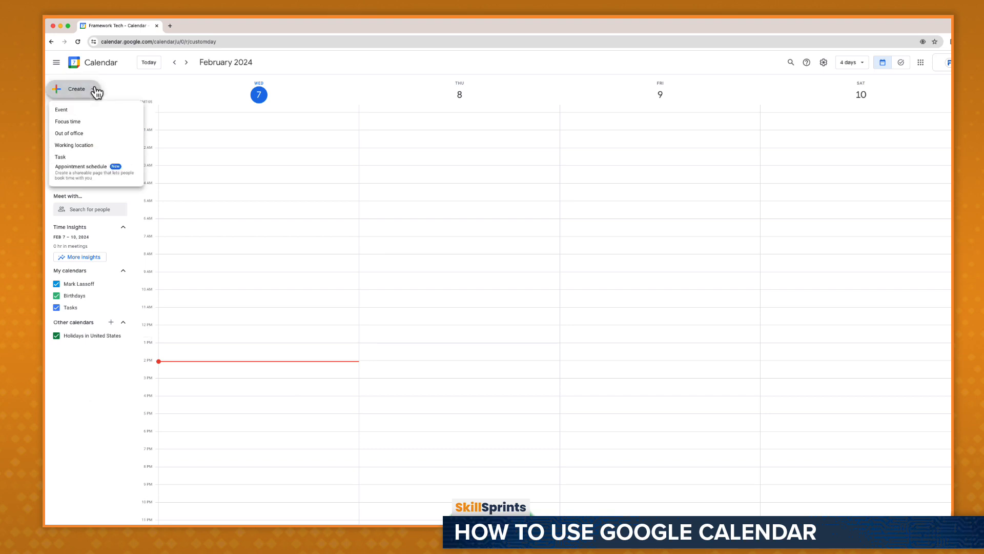
pyautogui.click(91, 109)
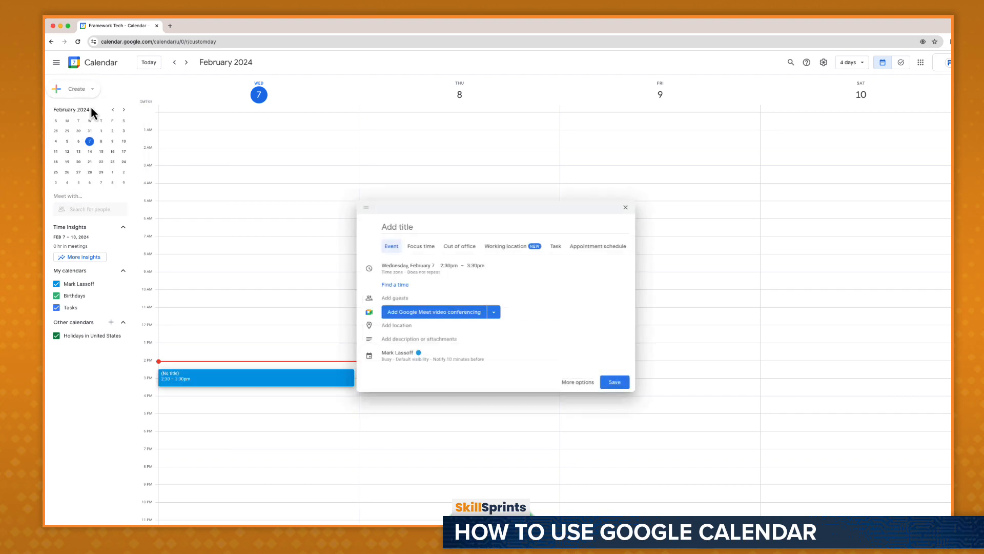
pyautogui.click(627, 208)
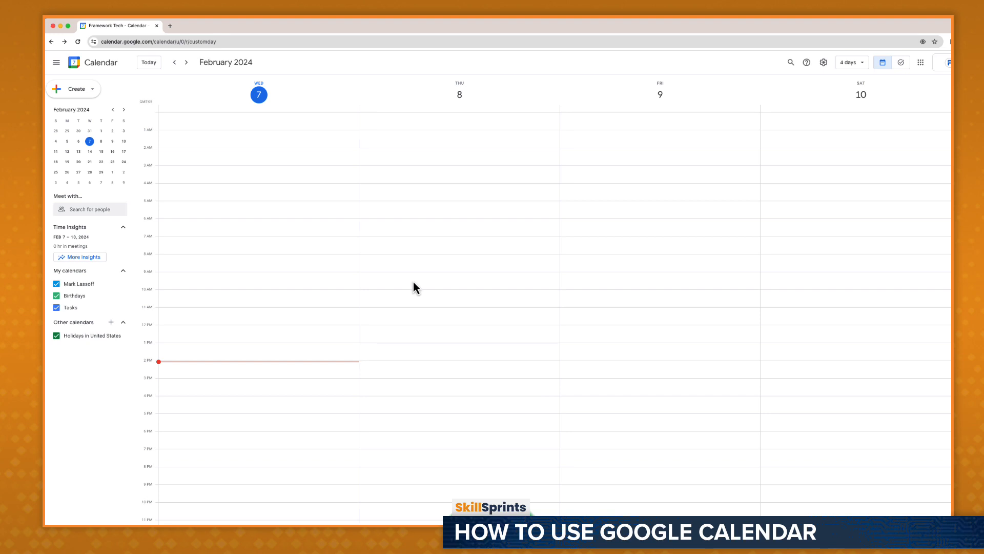
# Start a new event on Thursday, February 8, 7:30am to 8:30am, titled "Breakfast with" followed by the two companions' first names.
pyautogui.click(417, 252)
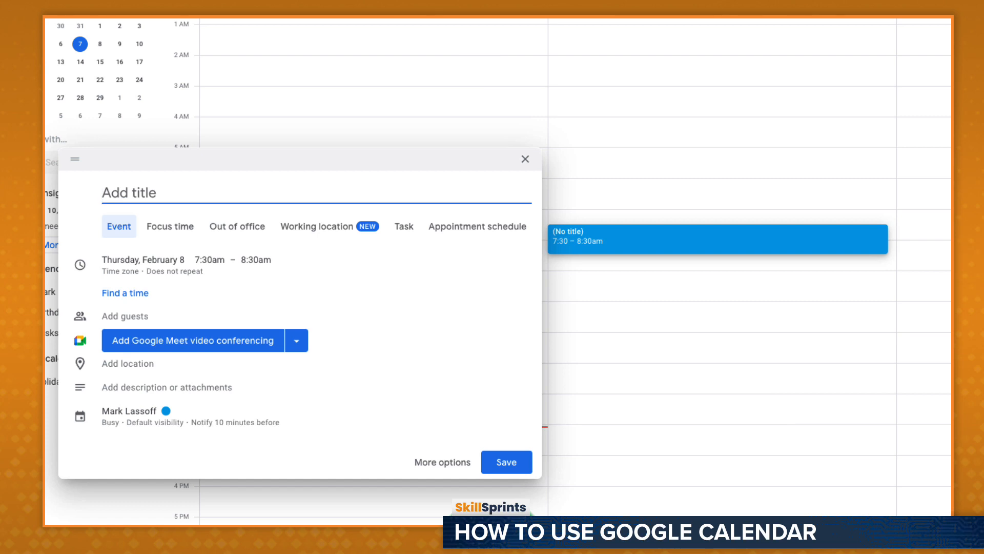
pyautogui.write('Breakfast with ')
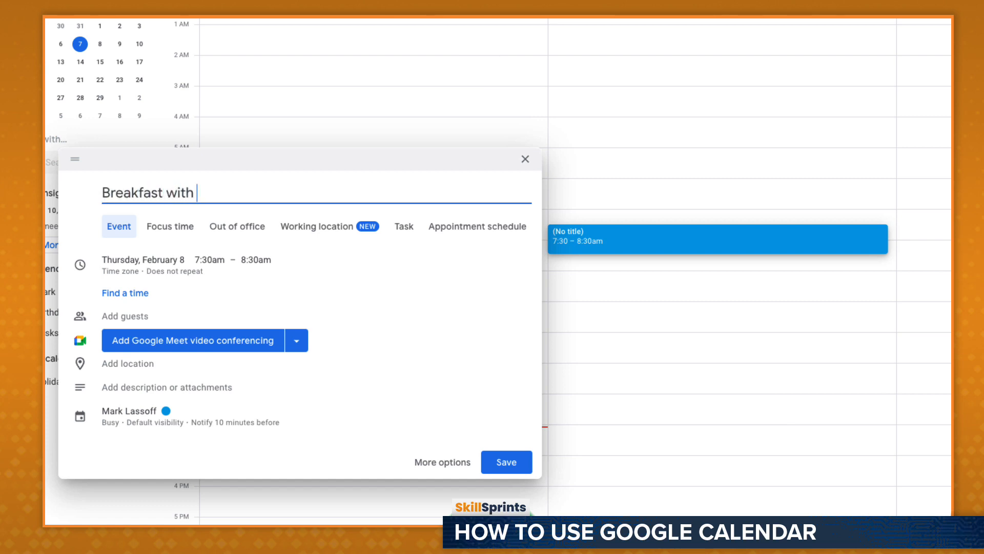
pyautogui.write('Tim and Mary')
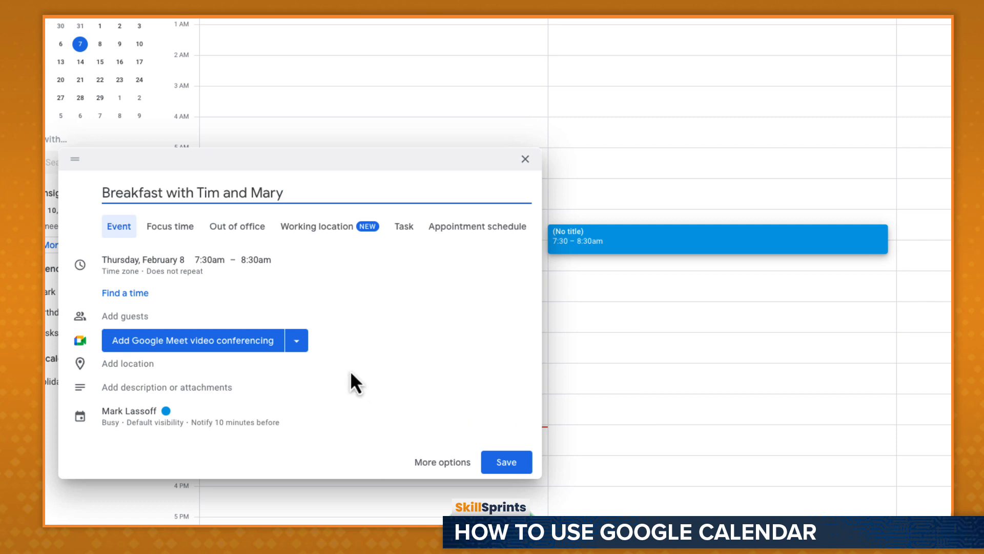
# Expand the breakfast event's date and time details and review the start time, end time and all-day options.
pyautogui.click(280, 274)
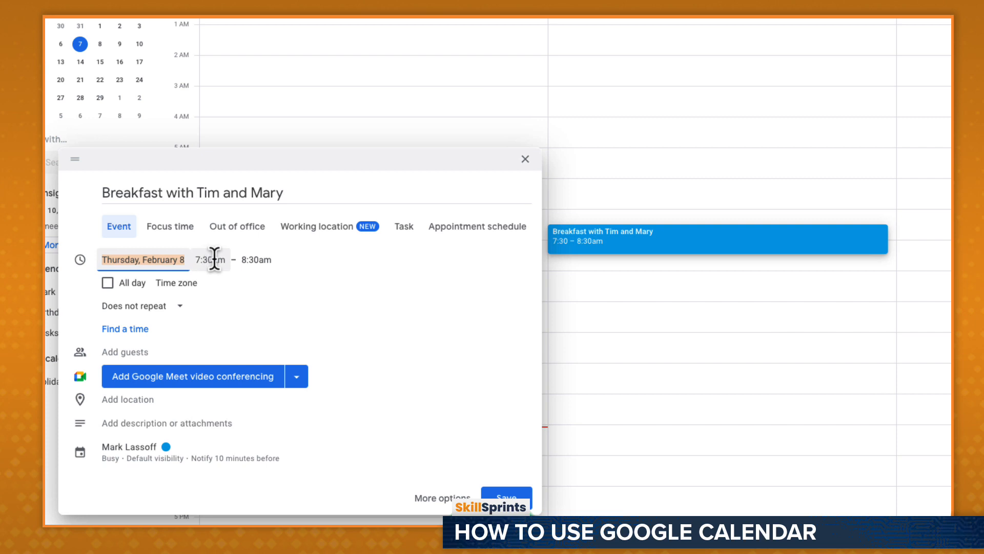
pyautogui.click(215, 259)
pyautogui.click(269, 259)
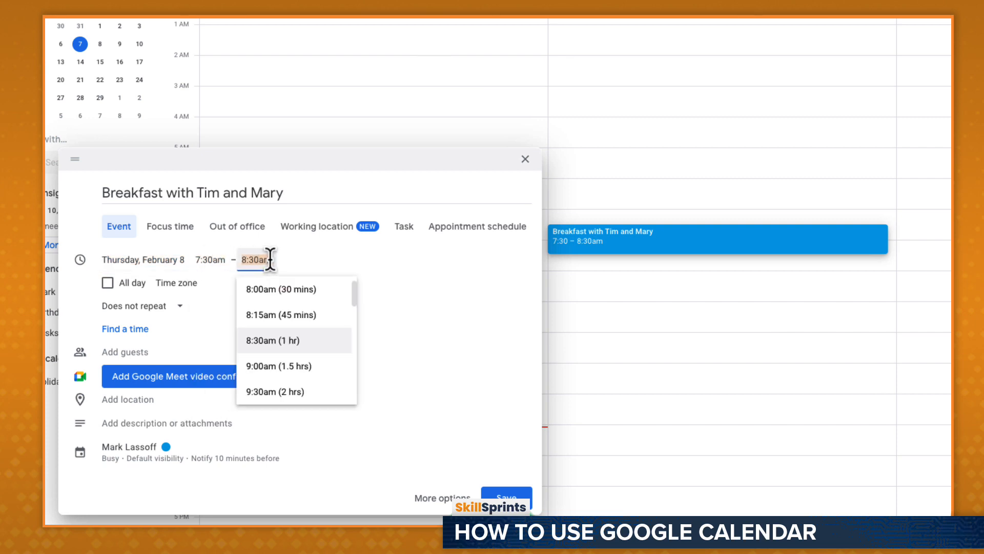
pyautogui.click(210, 282)
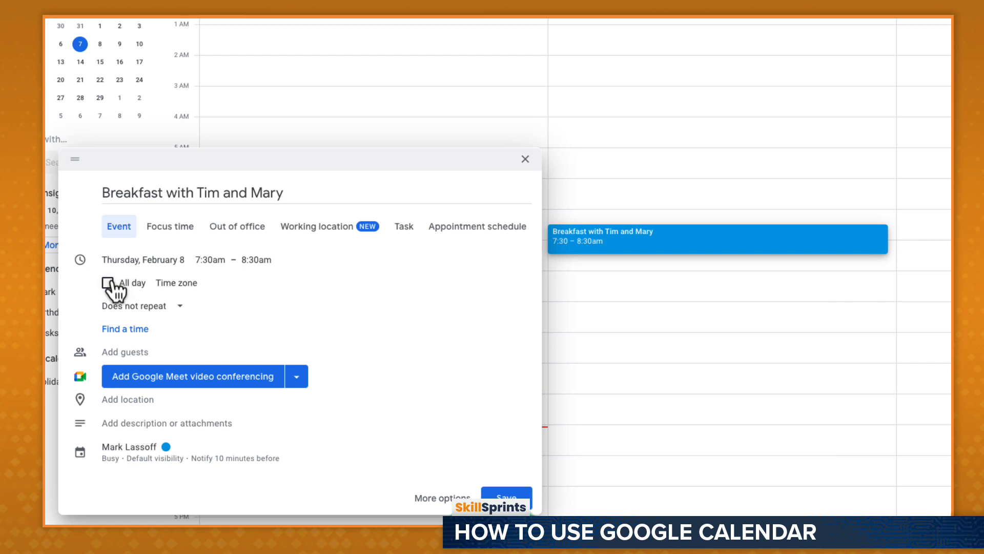
pyautogui.click(108, 282)
# Set the event's location to Blue Sky Diner, using the suggested place in Stratford, CT.
pyautogui.click(185, 401)
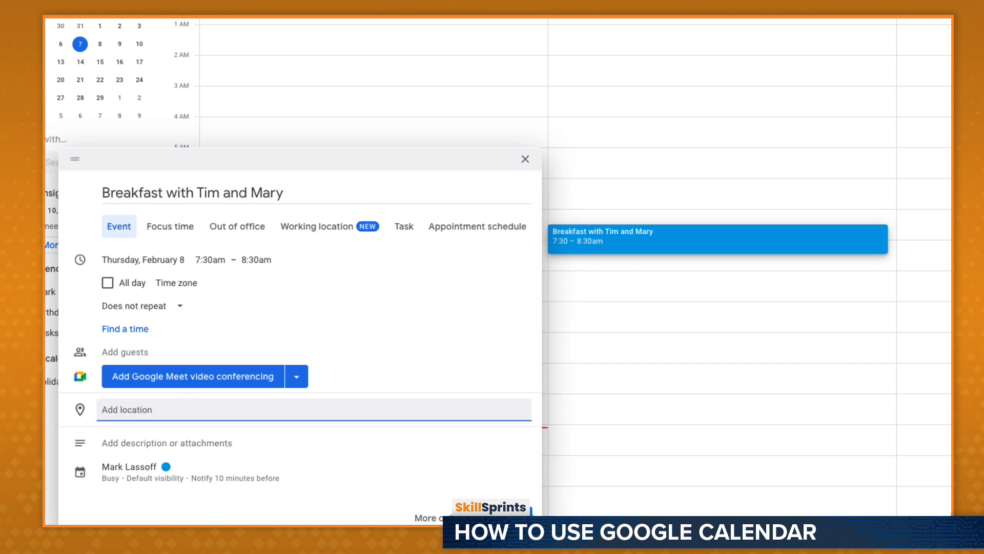
pyautogui.write('Blue S')
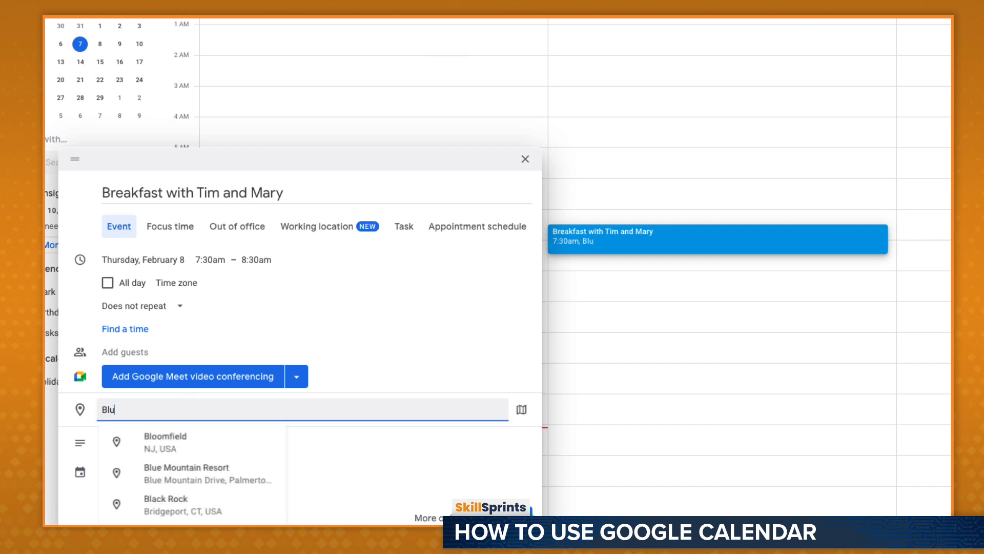
pyautogui.write('ky Diner')
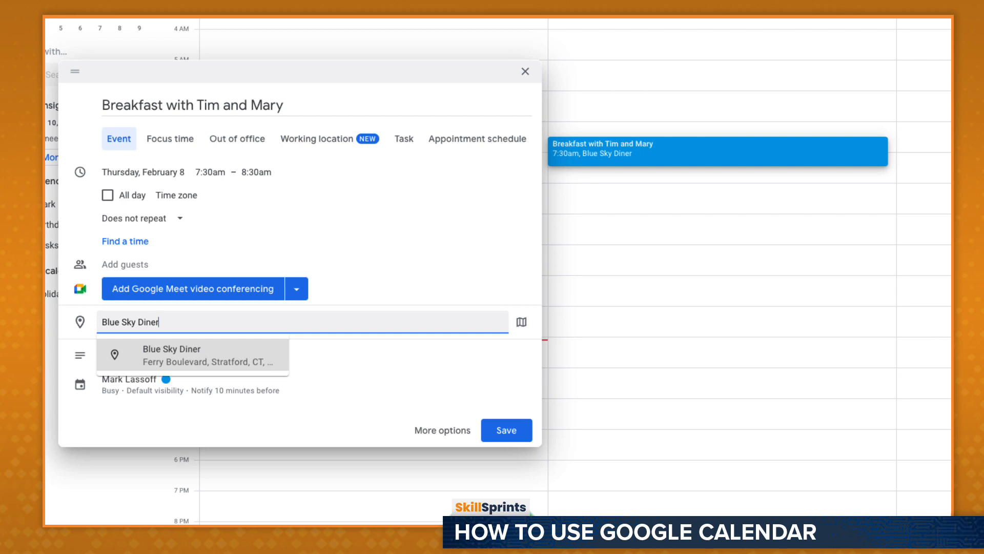
pyautogui.press('Return')
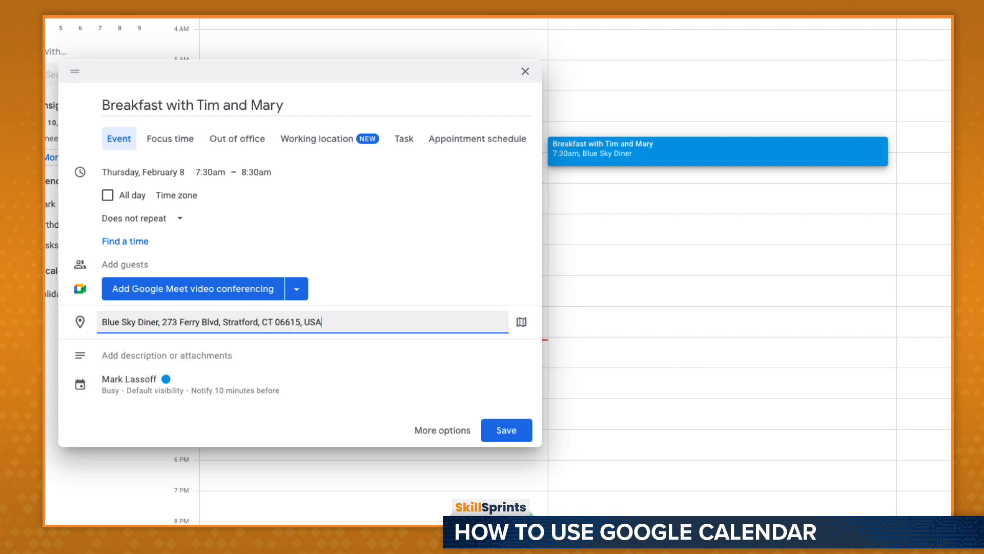
# Change the breakfast event's color to yellow.
pyautogui.click(166, 380)
pyautogui.click(181, 388)
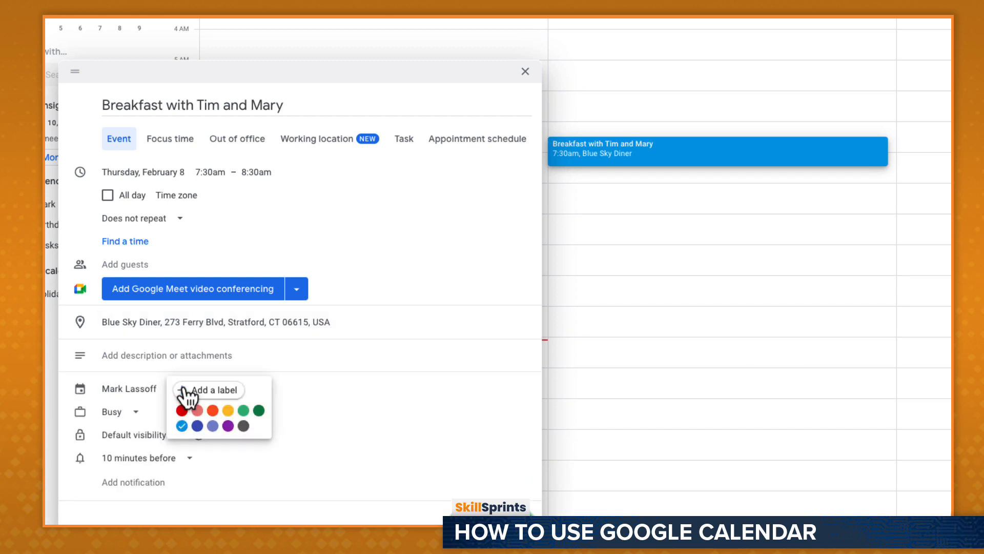
pyautogui.click(229, 412)
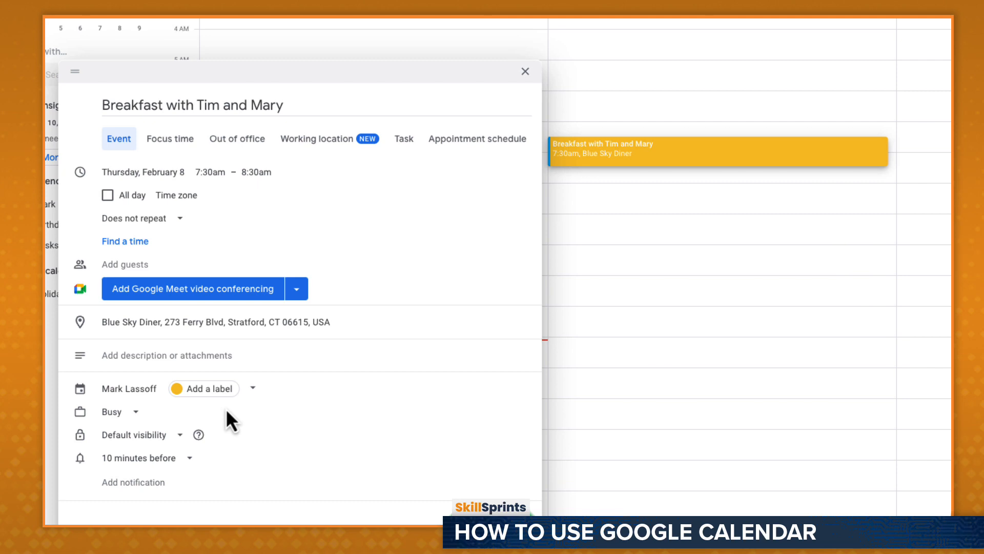
# Assign the label "Personal" to the event's yellow color.
pyautogui.click(216, 391)
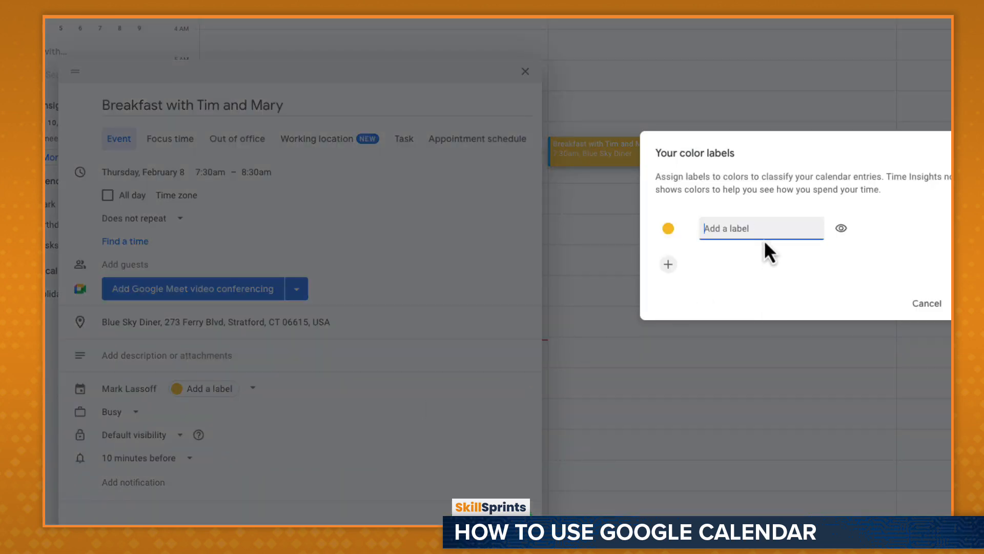
pyautogui.write('Personal')
pyautogui.press('Return')
pyautogui.click(242, 481)
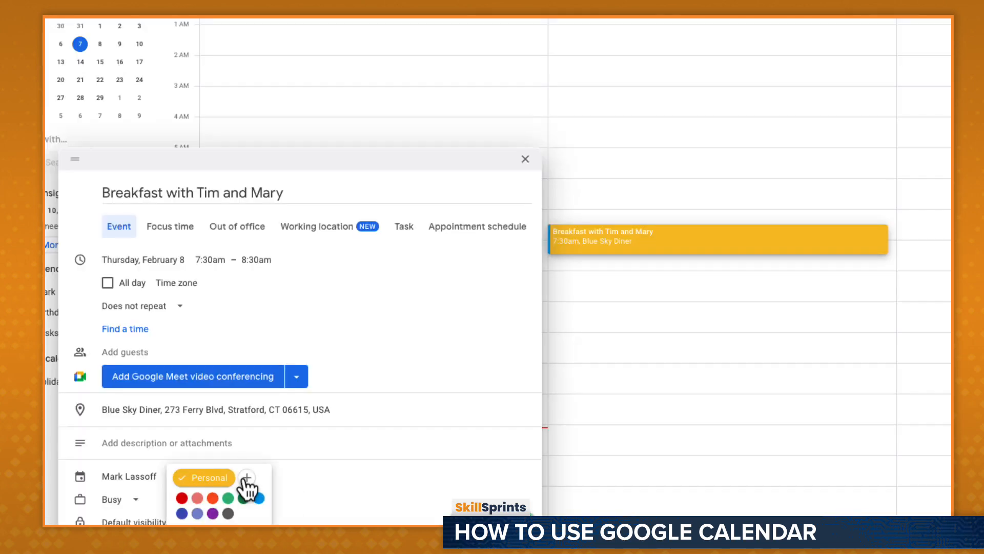
pyautogui.click(359, 488)
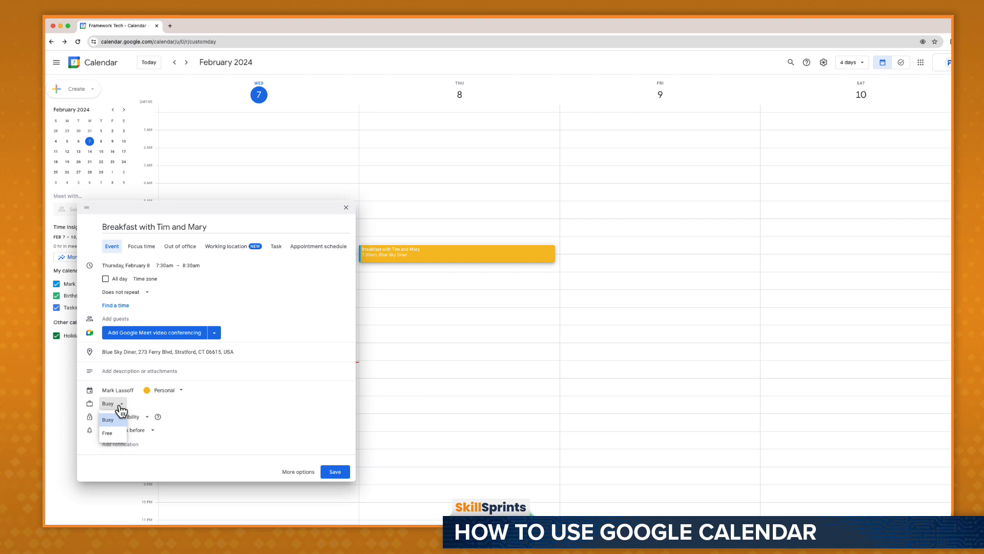
# Choose Busy as the event's availability and set its visibility to Public.
pyautogui.click(109, 419)
pyautogui.click(143, 417)
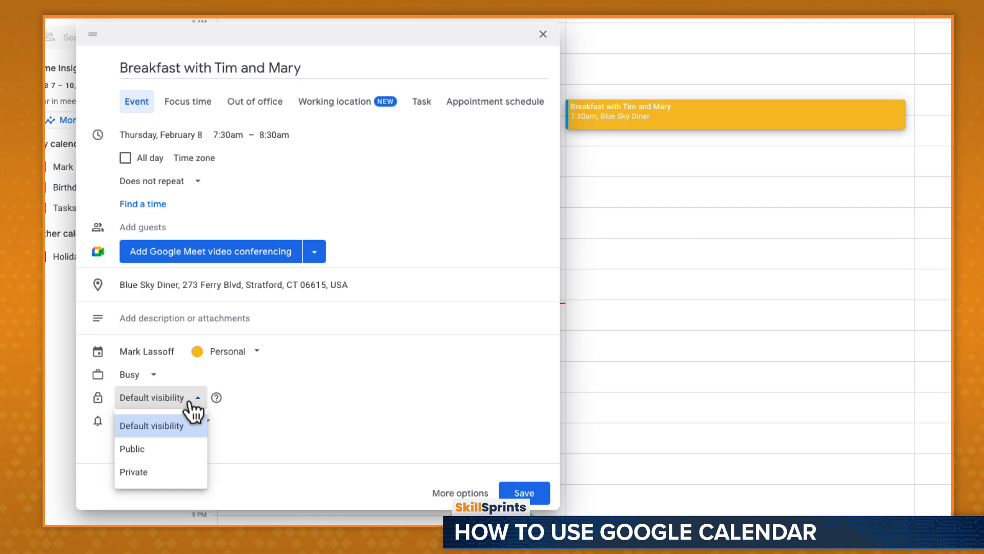
pyautogui.click(176, 451)
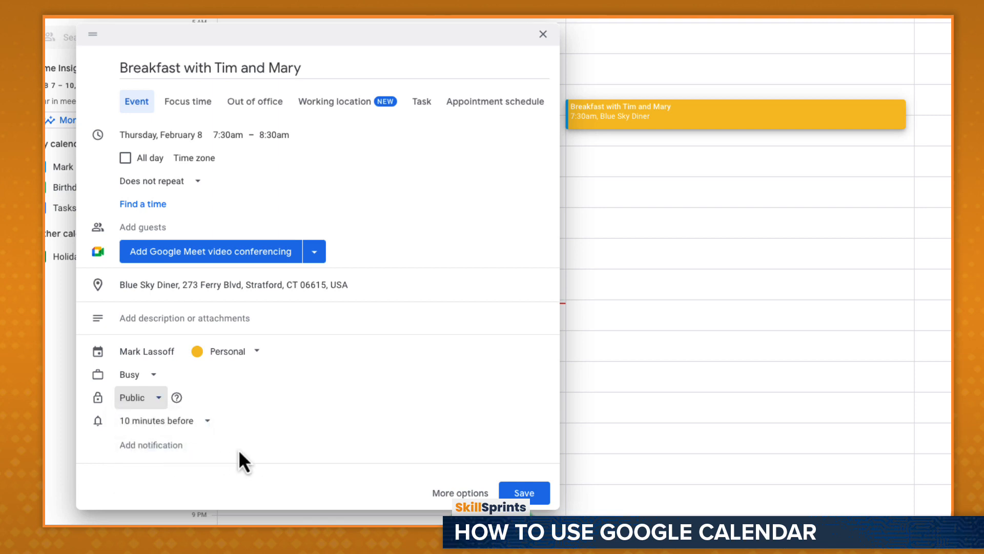
# Set the breakfast event's notification to 15 minutes before, add a custom email notification 30 minutes before, and save the event.
pyautogui.click(207, 421)
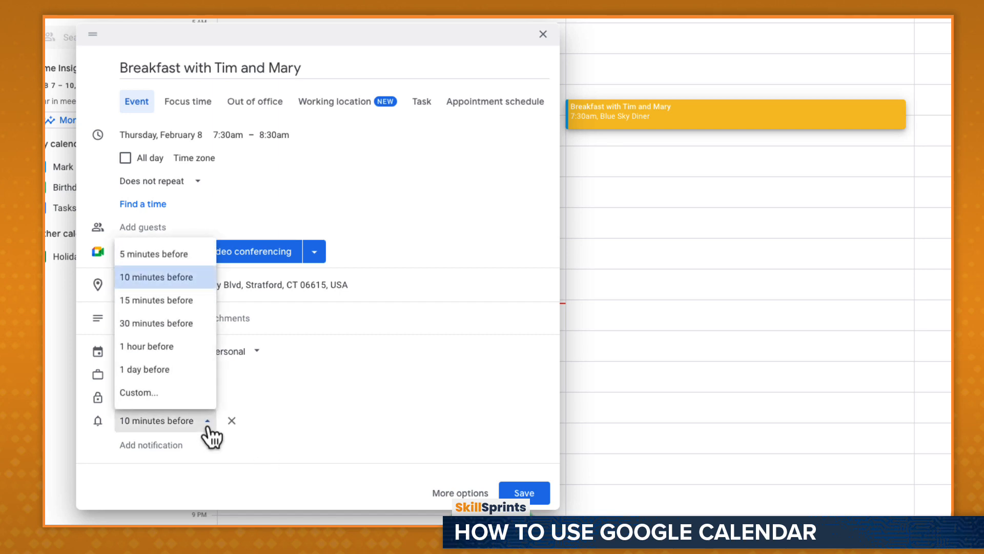
pyautogui.click(173, 302)
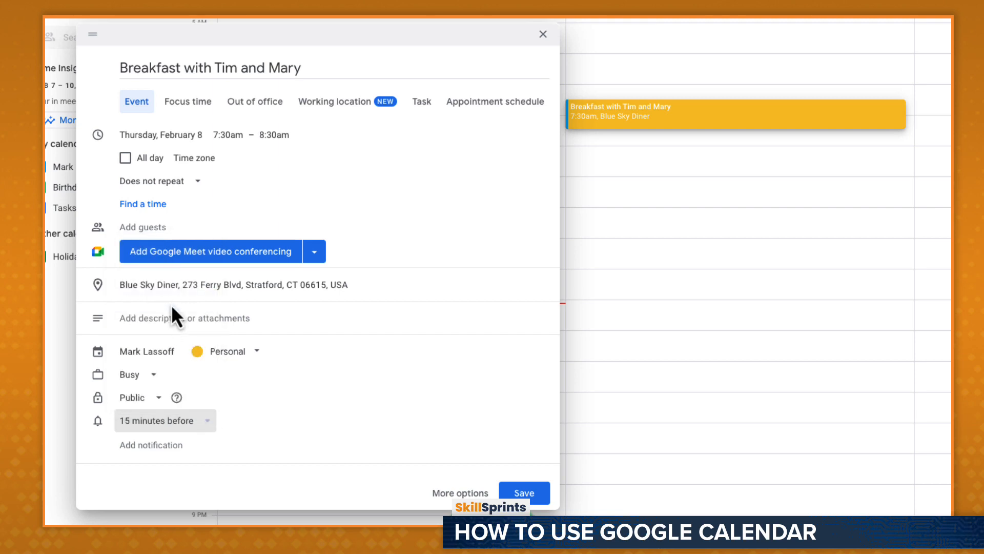
pyautogui.click(176, 445)
pyautogui.click(186, 445)
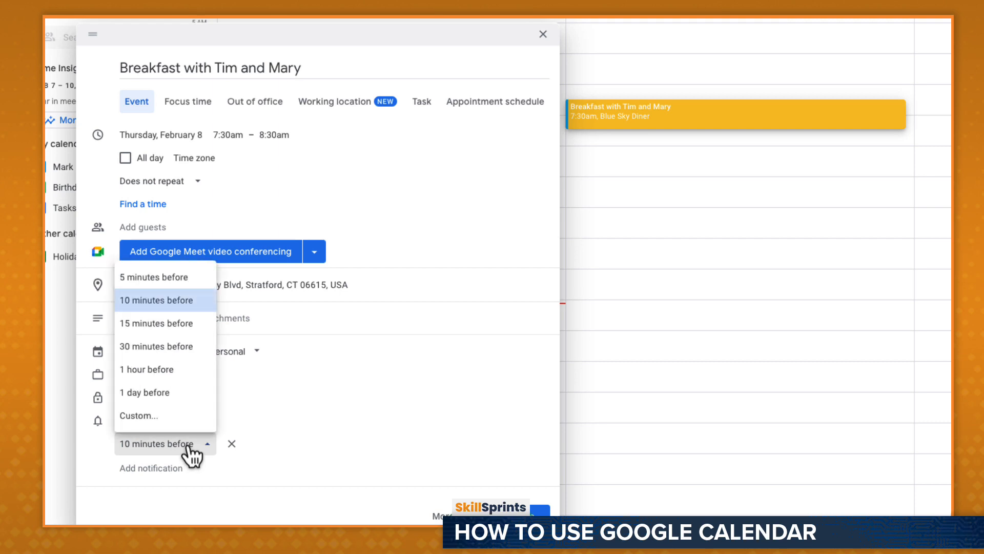
pyautogui.click(187, 415)
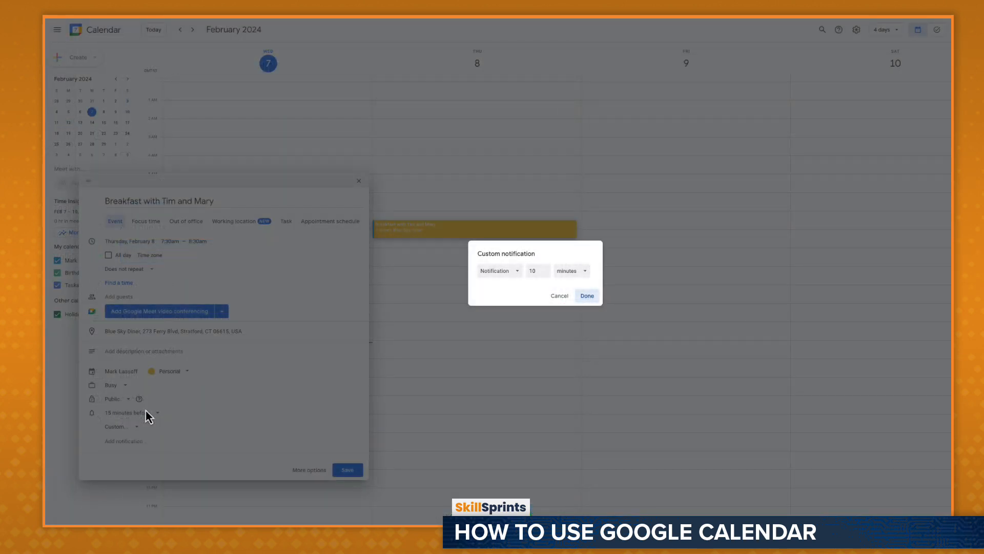
pyautogui.click(509, 272)
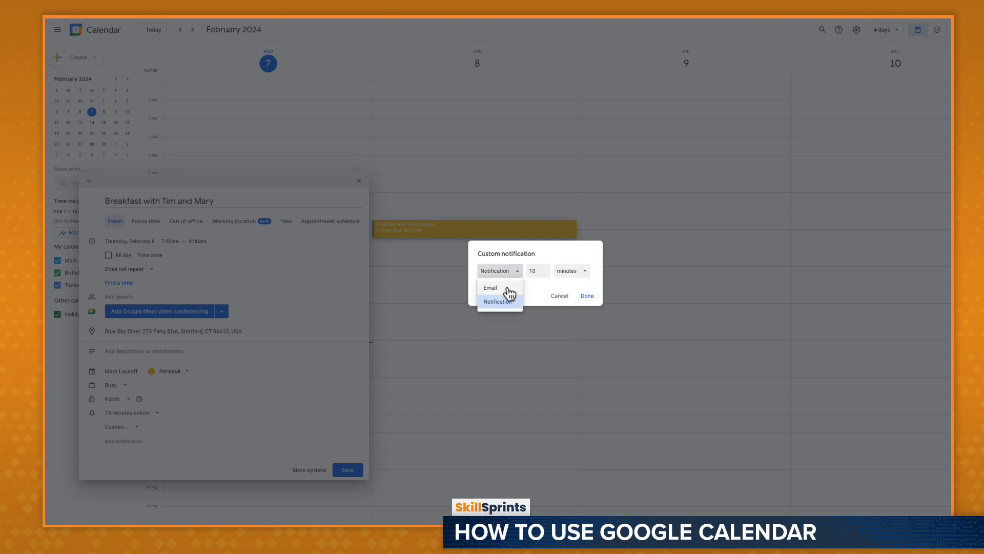
pyautogui.click(509, 290)
pyautogui.click(532, 269)
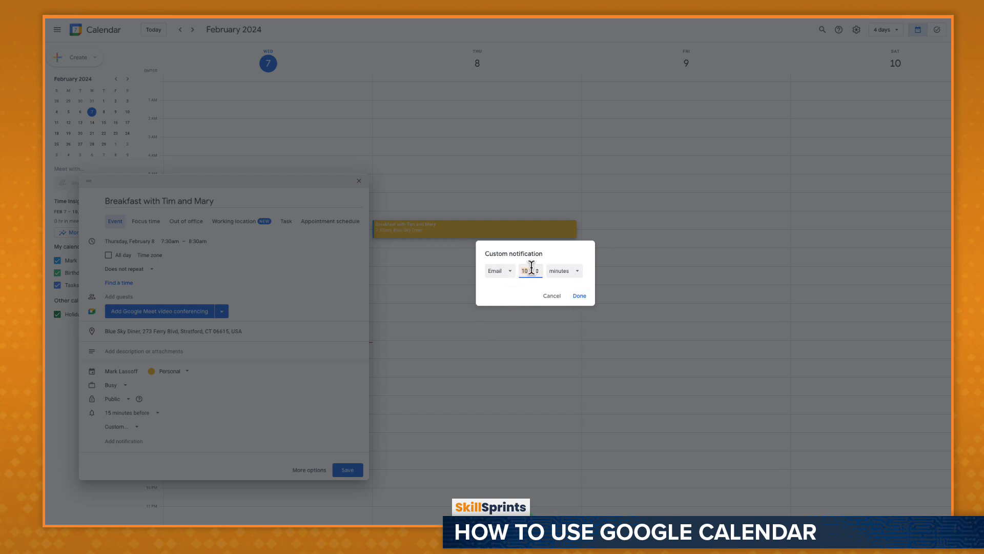
pyautogui.write('30')
pyautogui.click(580, 296)
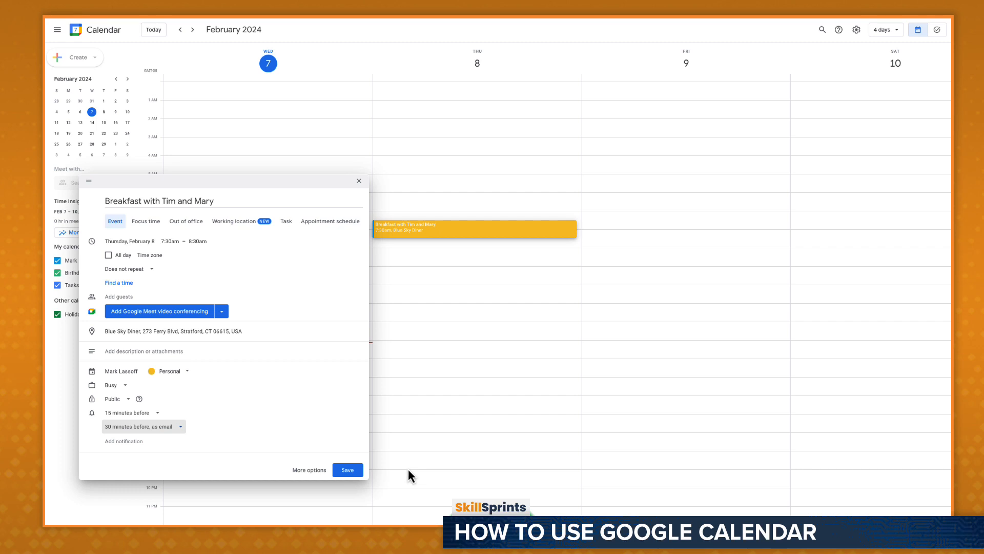
pyautogui.click(349, 470)
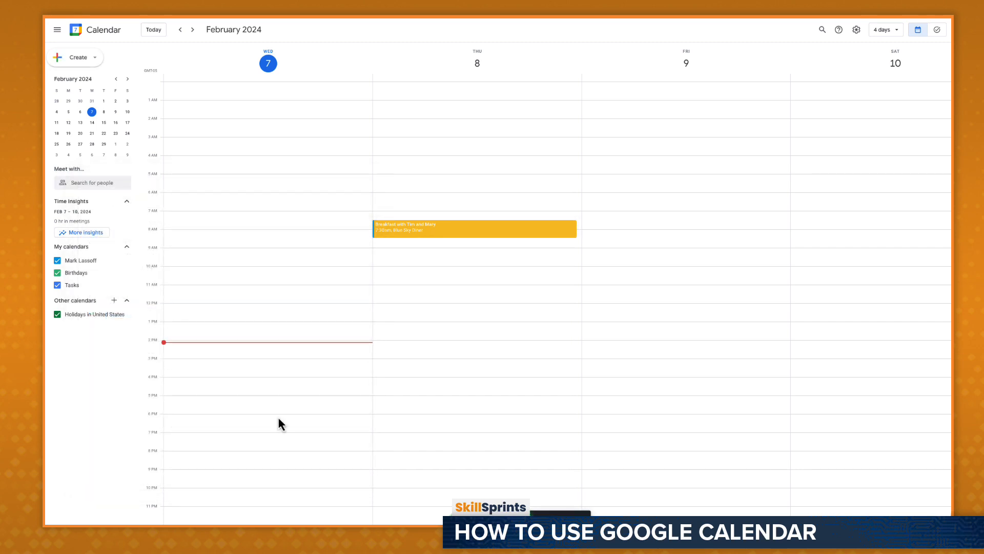
# Start a new event titled "Meeting with Thompson Industries".
pyautogui.click(96, 58)
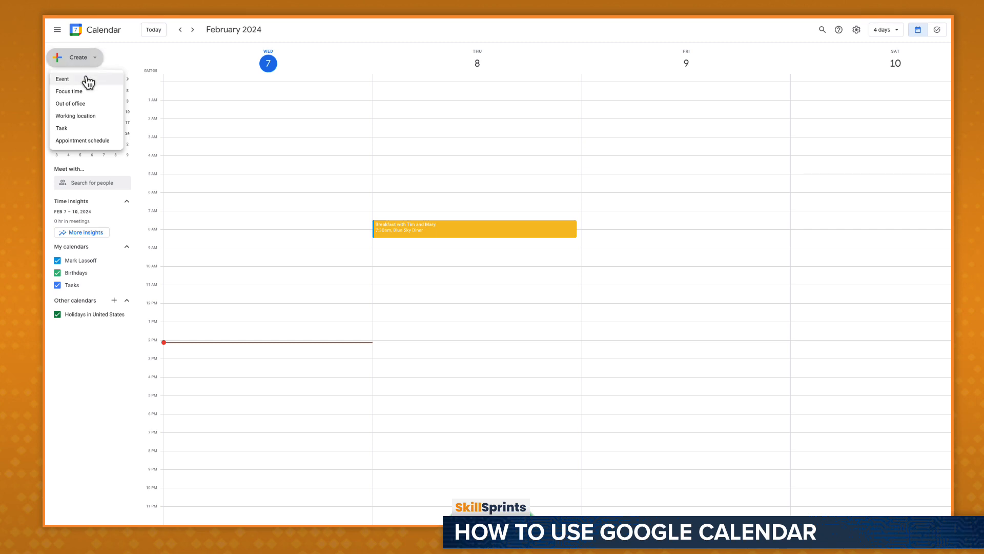
pyautogui.click(88, 81)
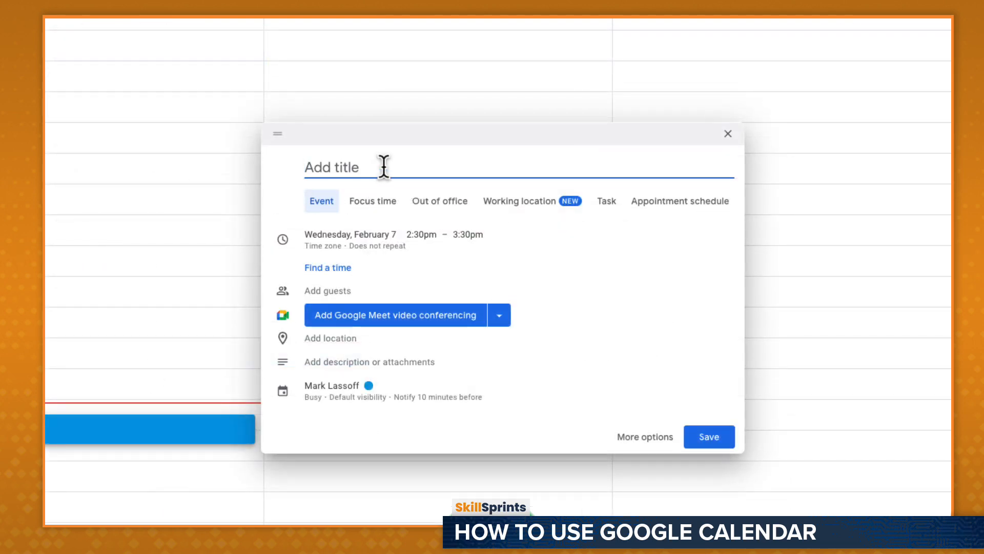
pyautogui.write('M')
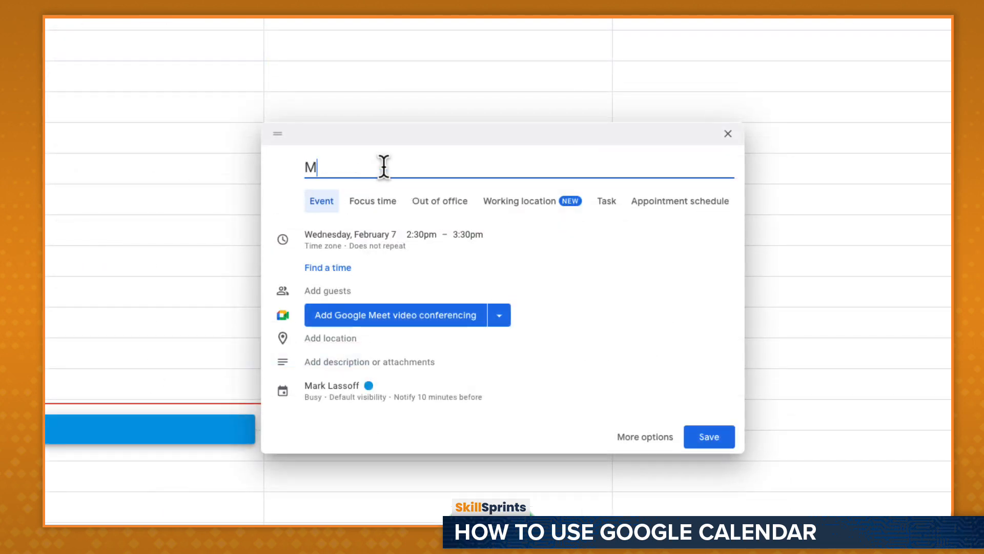
pyautogui.write('eeting with Thompson Industries')
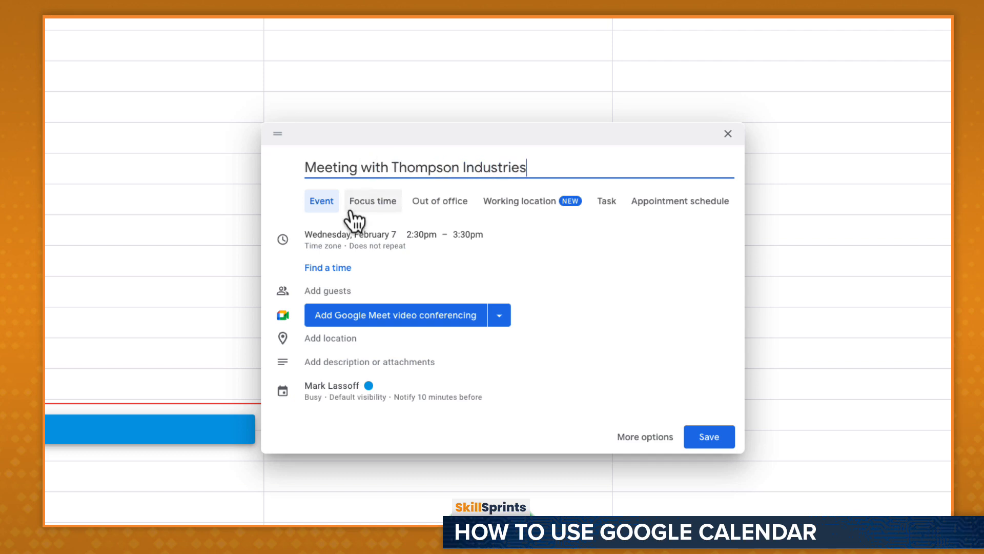
# Schedule the meeting for Friday, February 9, from 9:00am to 11:00am.
pyautogui.click(368, 235)
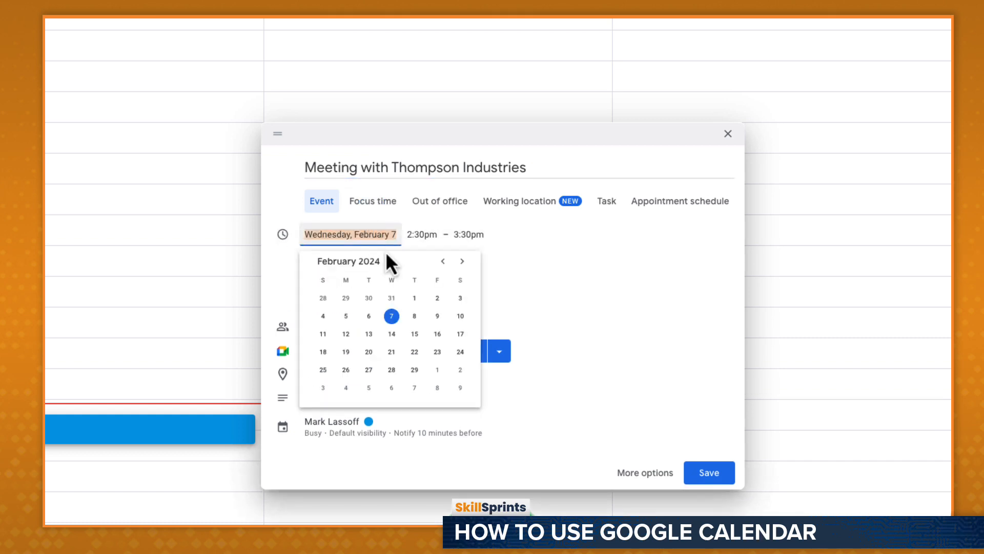
pyautogui.click(437, 316)
pyautogui.click(260, 235)
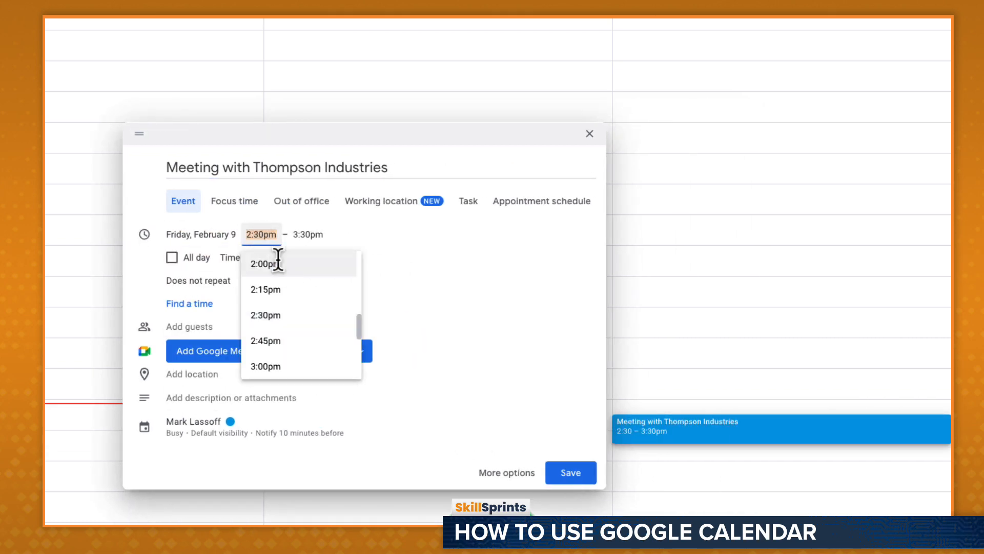
pyautogui.scroll(-2, 306, 318)
pyautogui.scroll(4, 304, 313)
pyautogui.scroll(6, 303, 309)
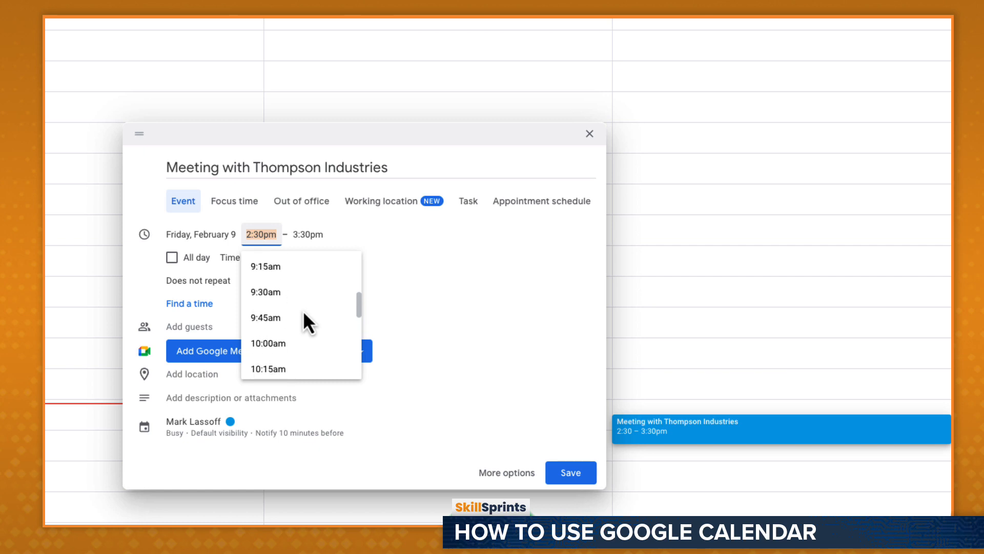
pyautogui.click(294, 269)
pyautogui.click(316, 236)
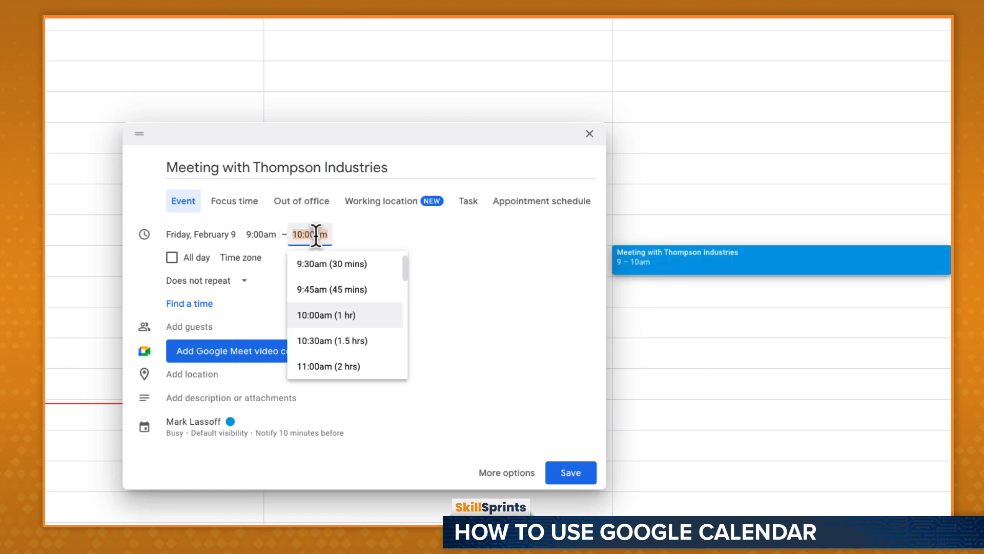
pyautogui.click(344, 363)
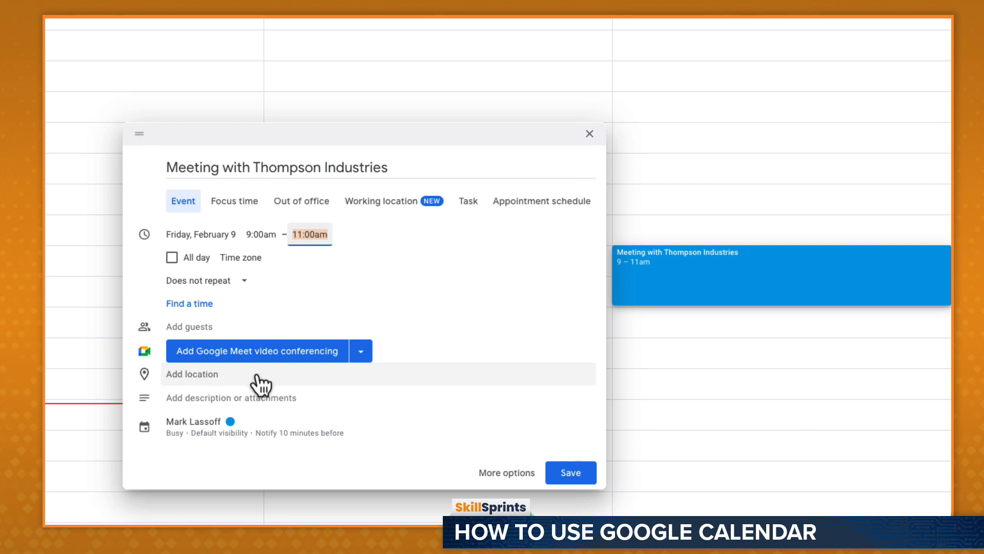
# Add the description "Meeting to discuss Skillsprints platform." to the meeting.
pyautogui.click(212, 398)
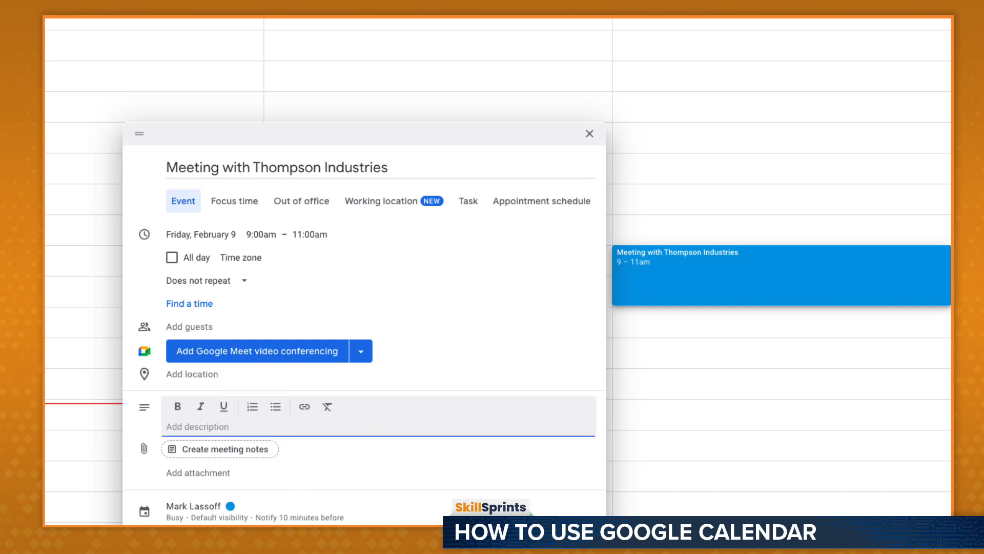
pyautogui.write('Meeting to discuss Skillsprints ')
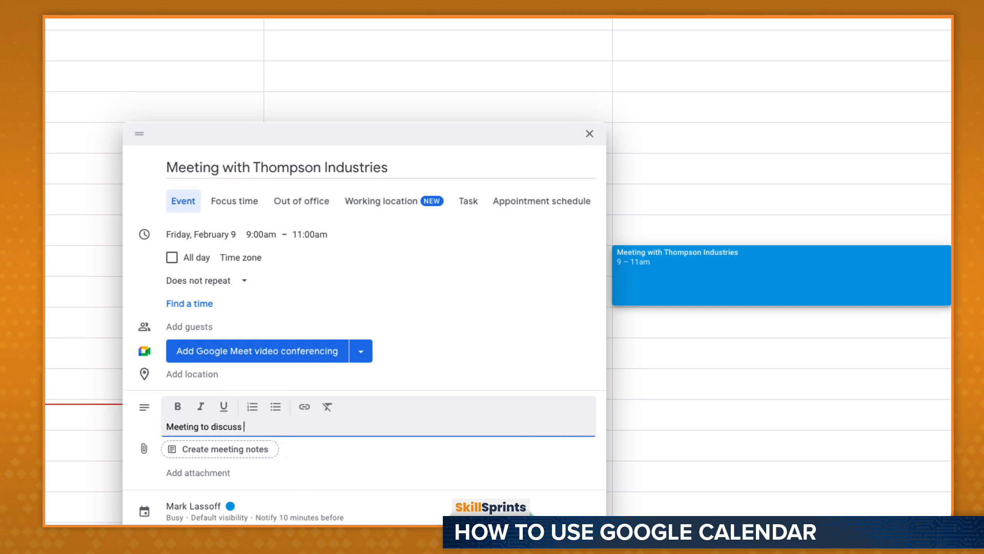
pyautogui.write('platform.')
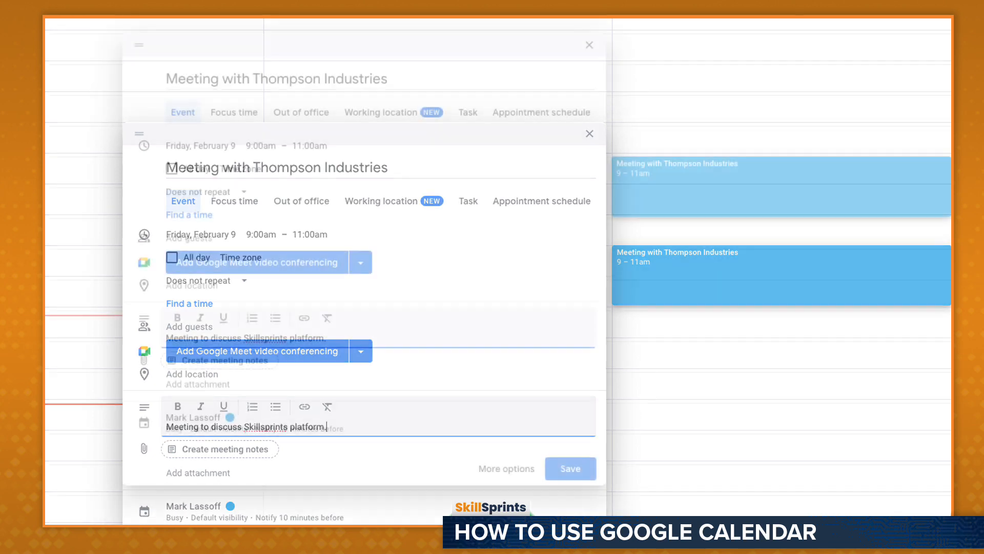
# Create a color label named "Meetings" for the Tangerine color and save it.
pyautogui.click(241, 419)
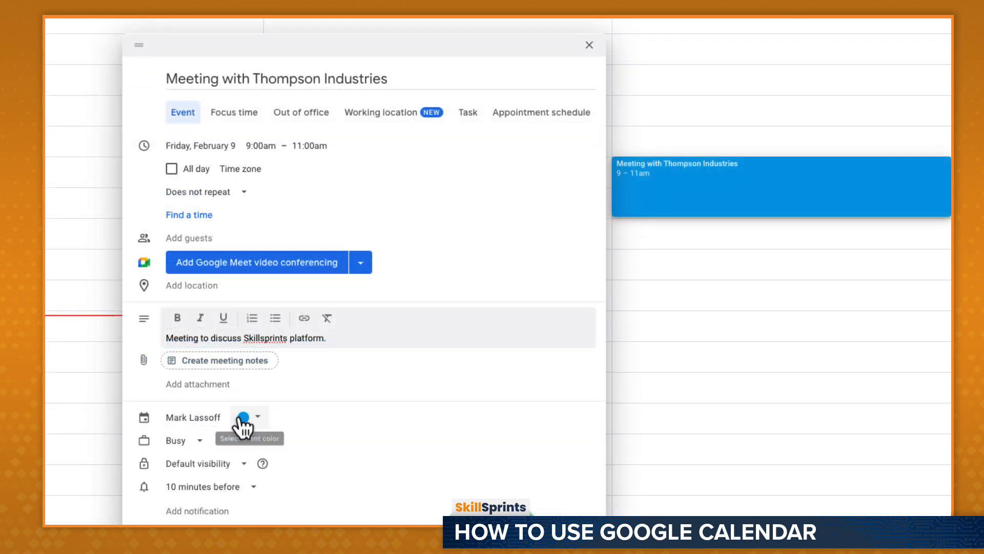
pyautogui.click(232, 418)
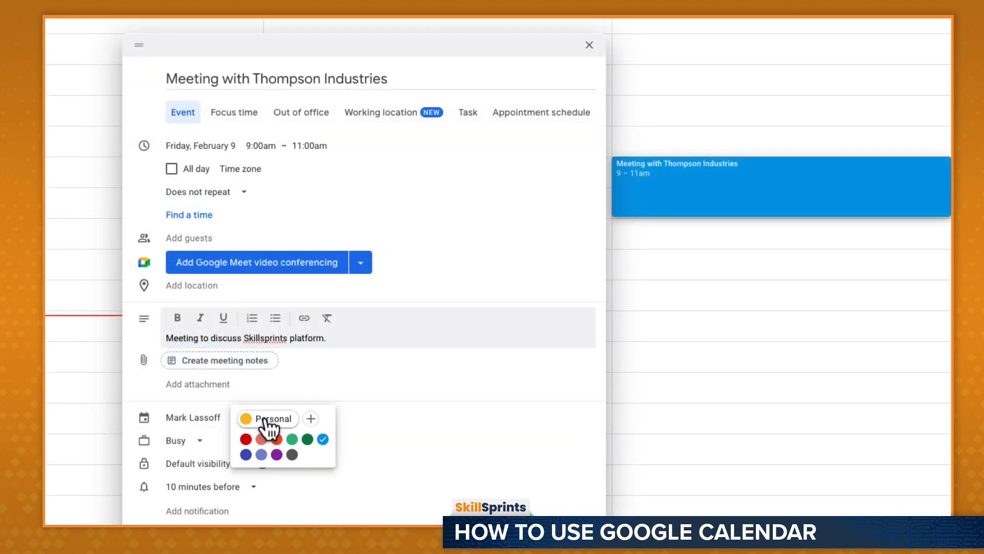
pyautogui.click(312, 419)
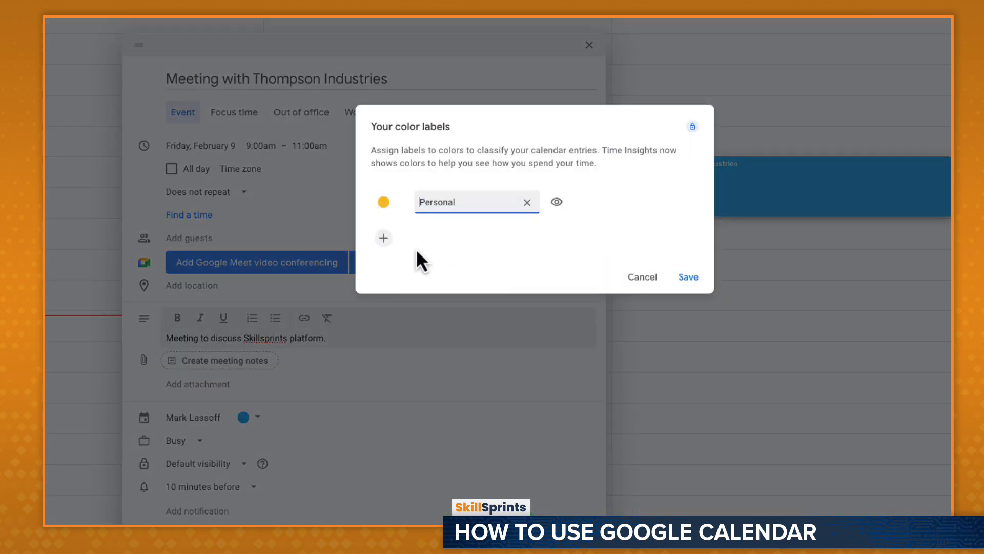
pyautogui.click(384, 239)
pyautogui.click(419, 262)
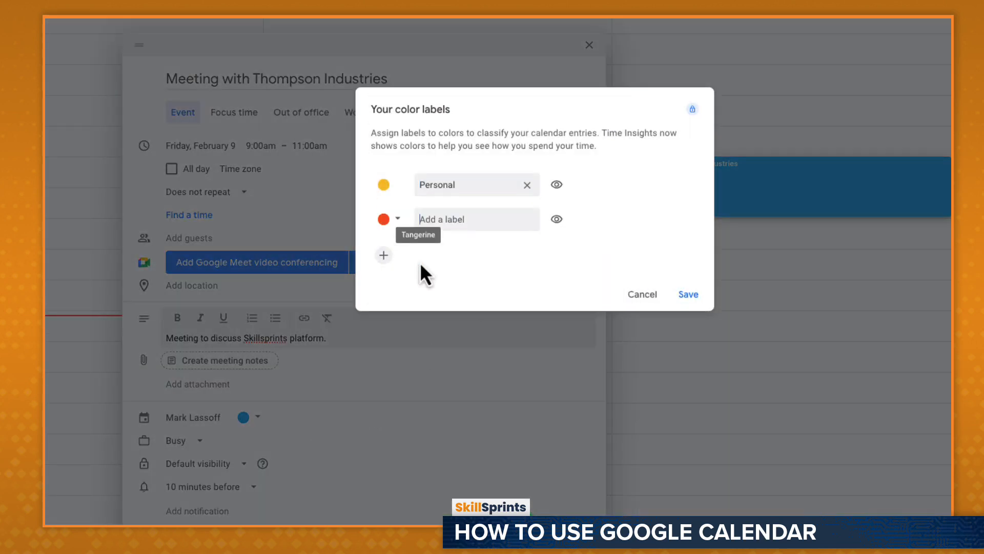
pyautogui.click(460, 220)
pyautogui.write('Meetings')
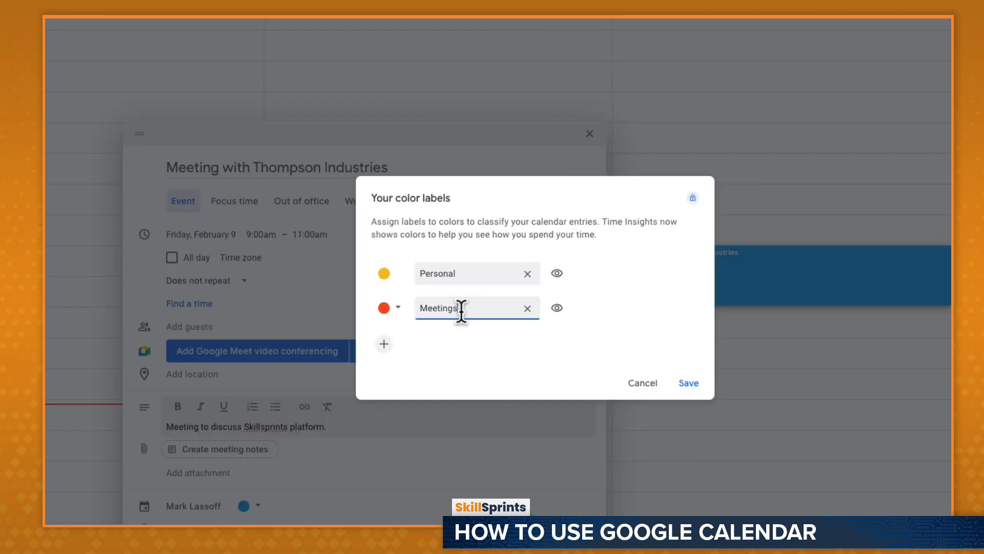
pyautogui.click(696, 385)
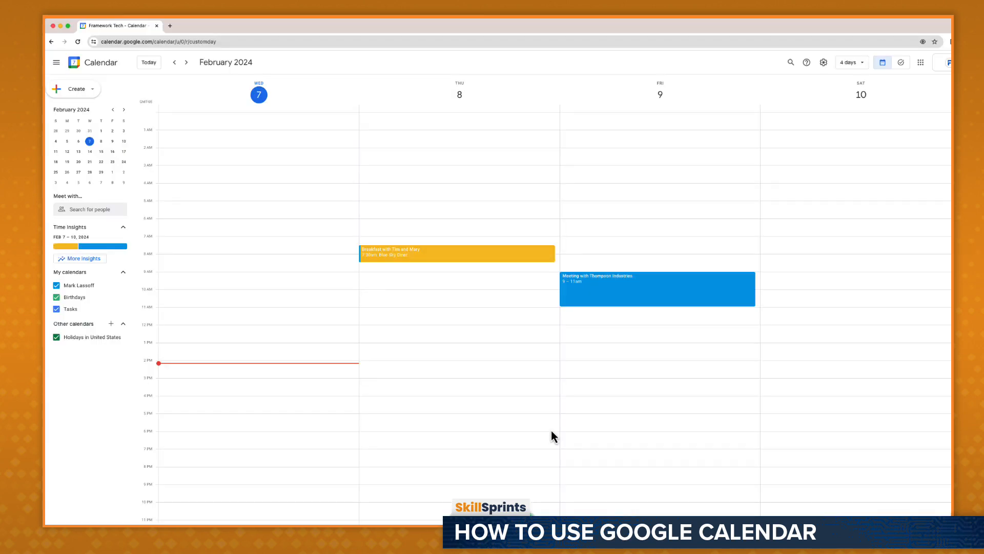
# Open the Thompson Industries meeting for editing, change its color to the Tangerine "Meetings" label, and save the event.
pyautogui.doubleClick(638, 300)
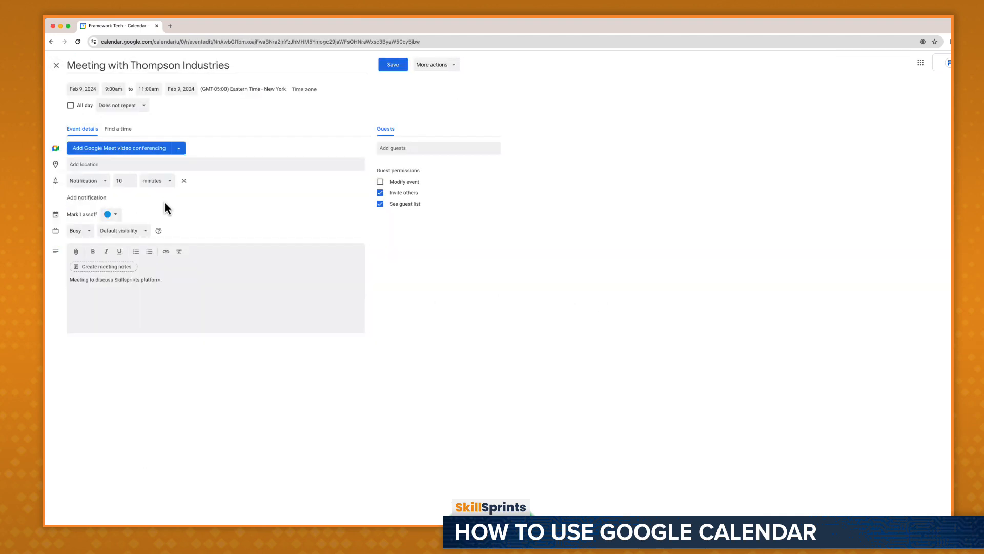
pyautogui.click(119, 220)
pyautogui.click(152, 216)
pyautogui.click(392, 67)
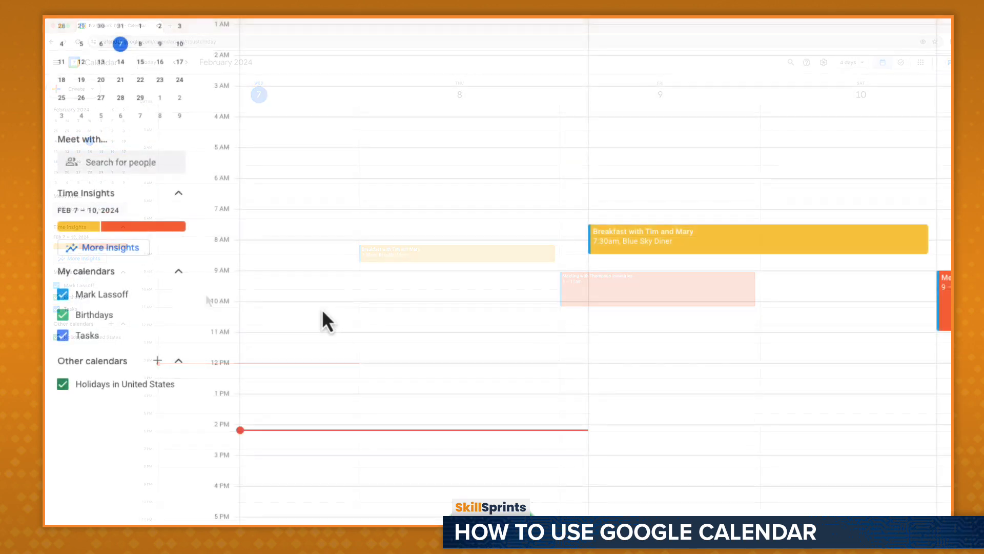
# Start a new focus time entry titled "Google Calendar Course Project".
pyautogui.moveTo(132, 227)
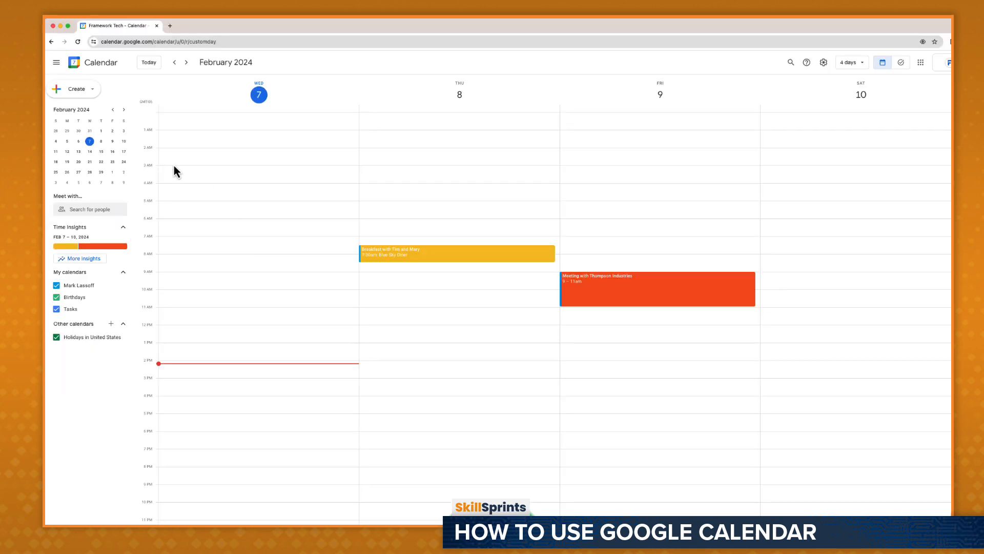
pyautogui.click(90, 90)
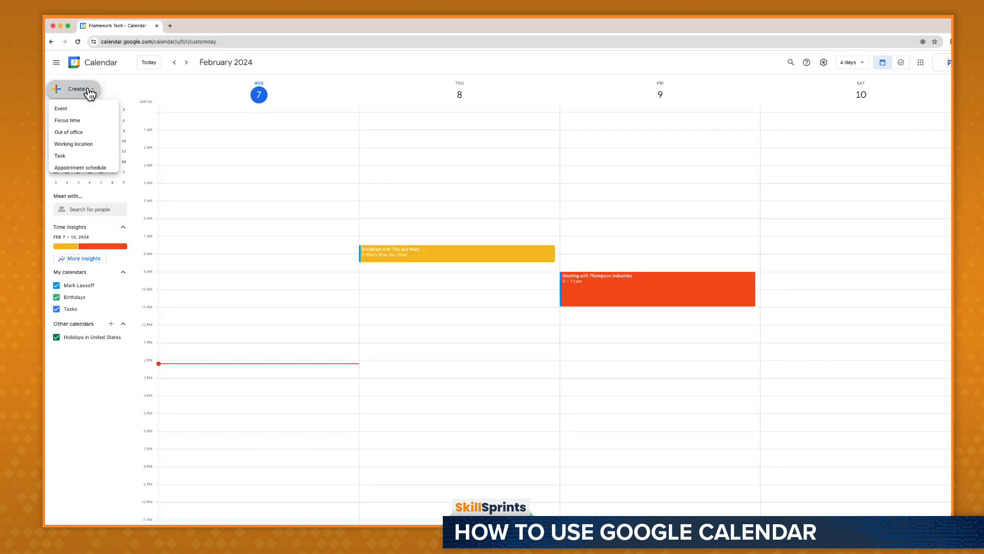
pyautogui.click(94, 123)
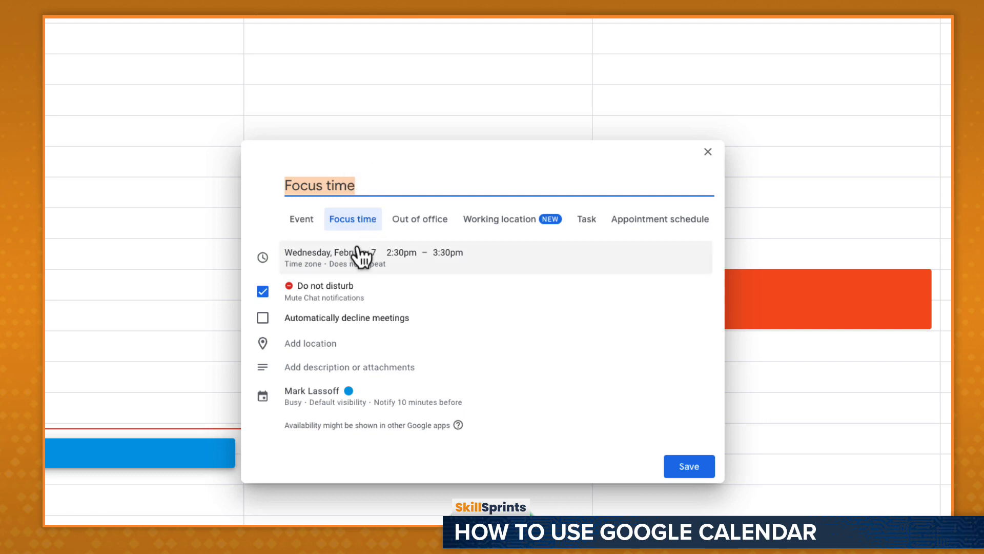
pyautogui.doubleClick(400, 180)
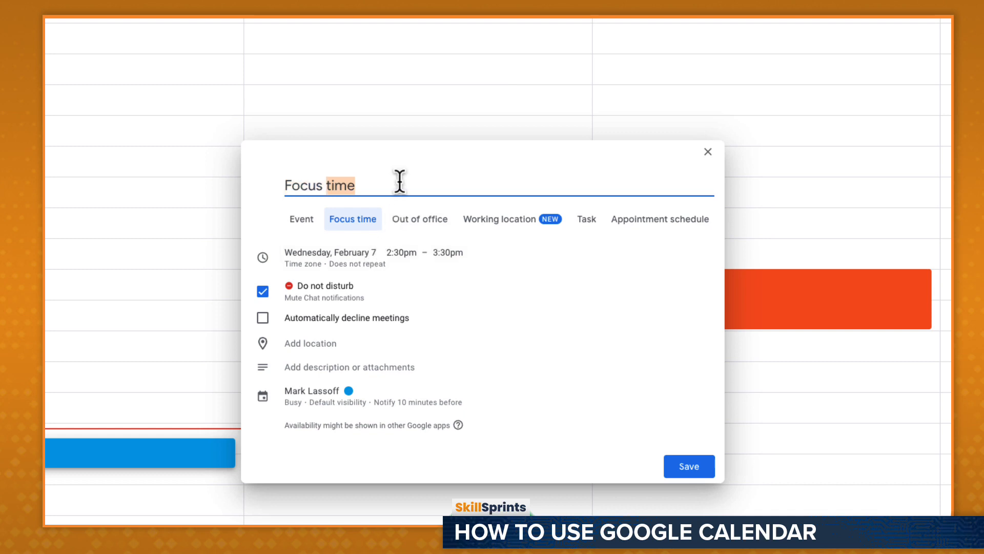
pyautogui.tripleClick(400, 180)
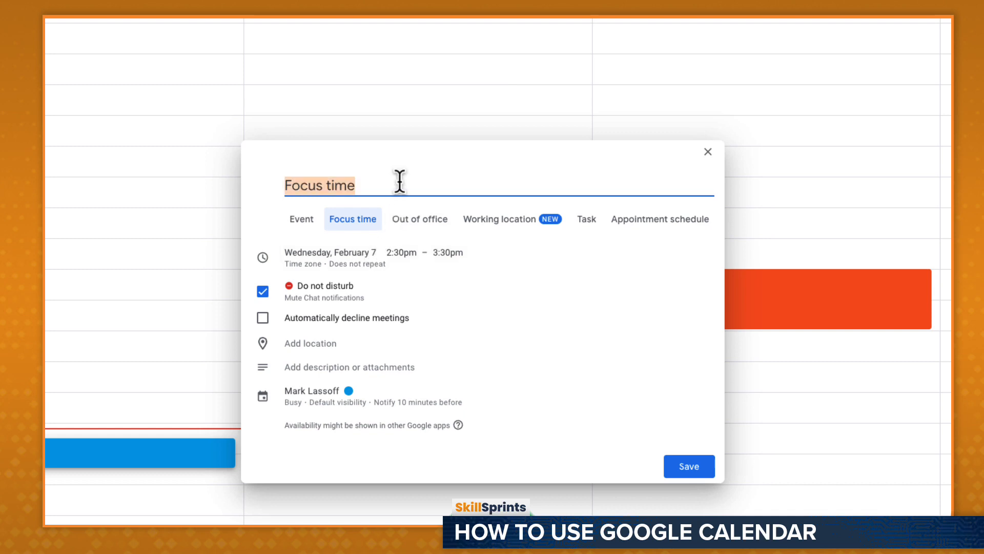
pyautogui.write('Google Calendar')
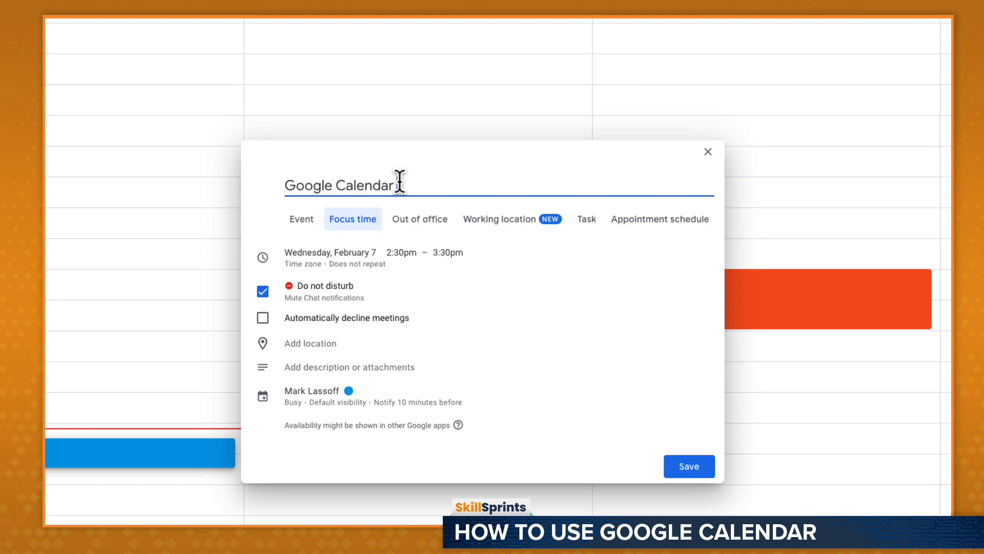
pyautogui.write(' Course Project')
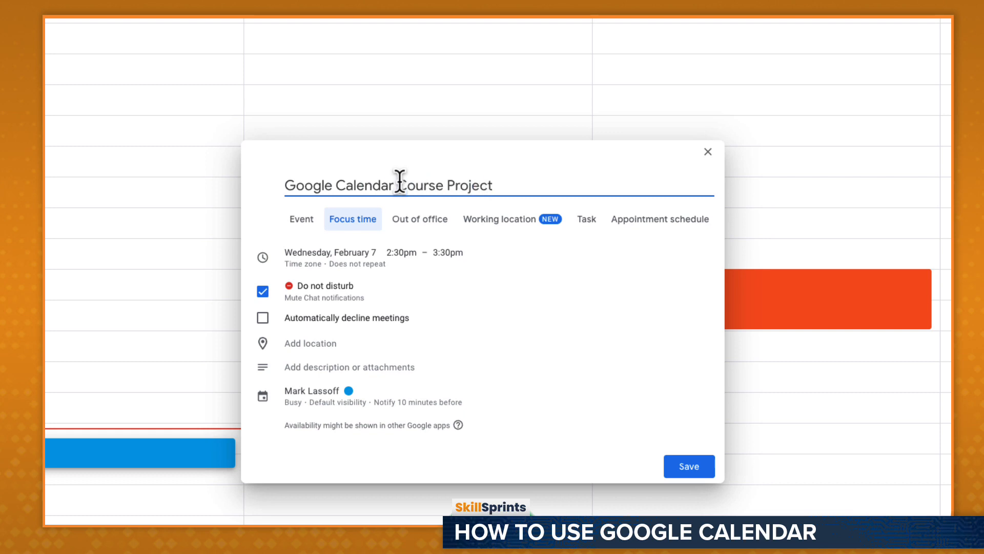
# Schedule the focus time entry for Thursday, February 8, from 12:30pm to 5:00pm.
pyautogui.click(325, 259)
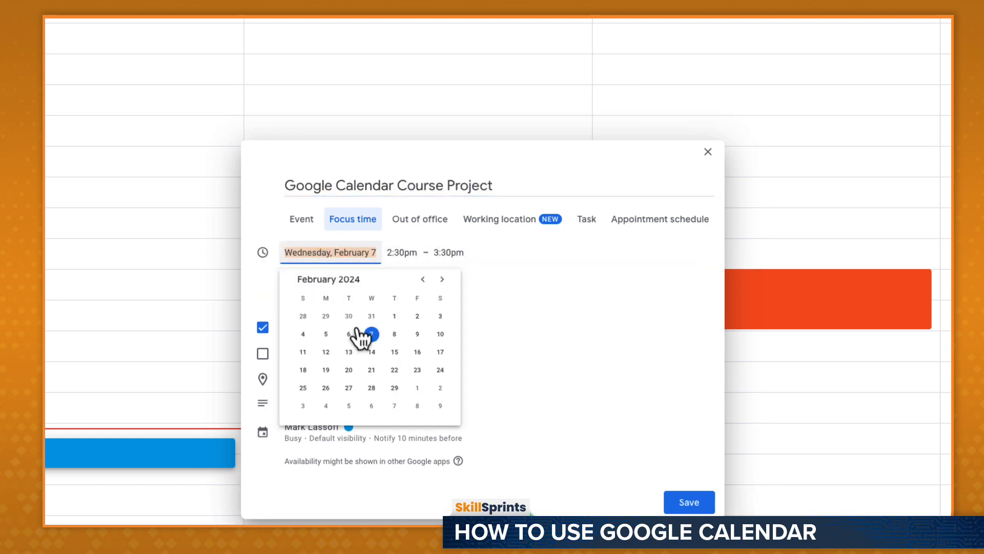
pyautogui.click(394, 334)
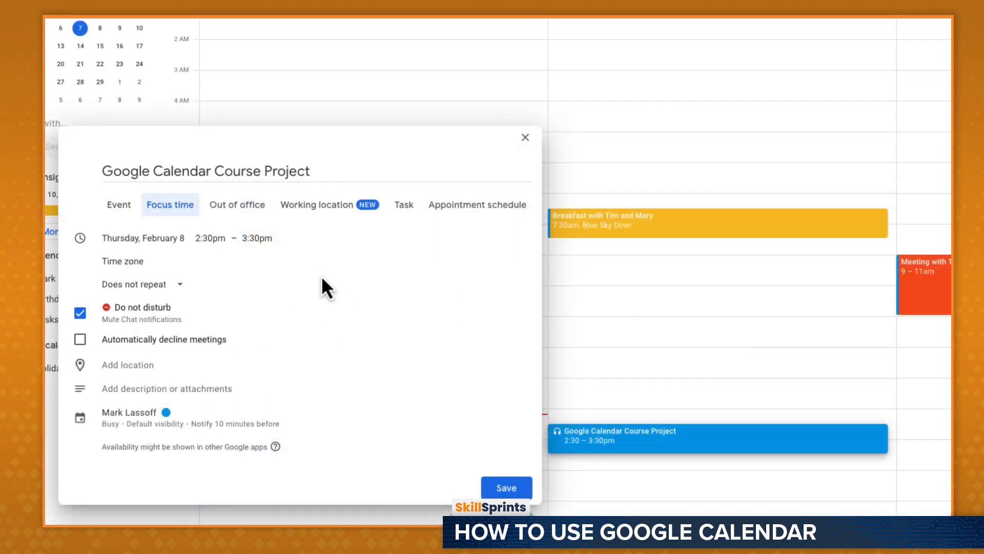
pyautogui.click(215, 239)
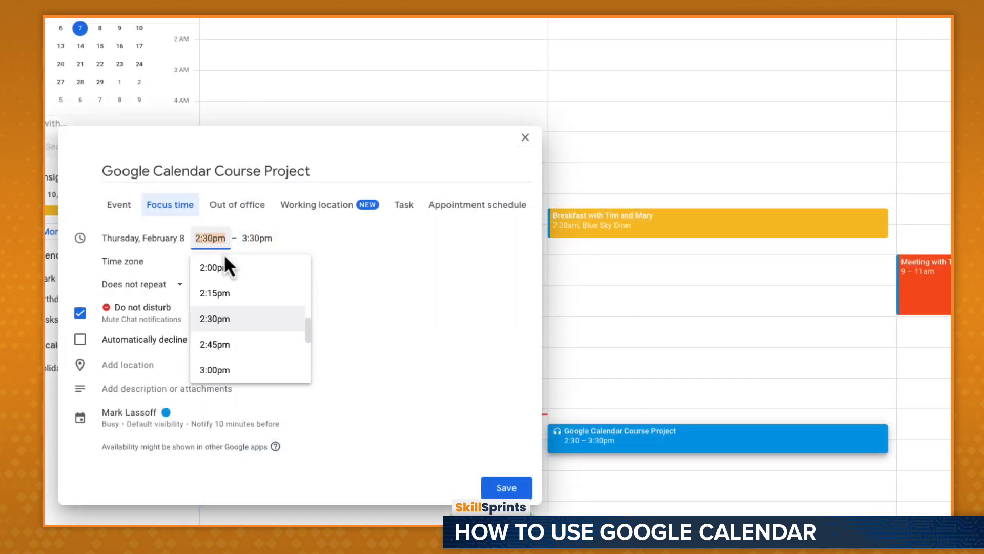
pyautogui.scroll(5, 270, 302)
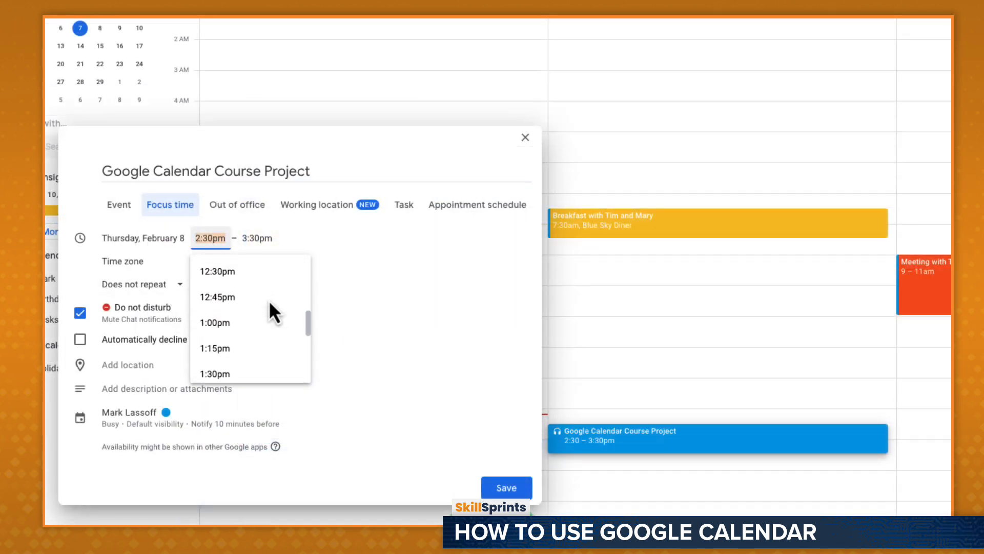
pyautogui.scroll(1, 269, 303)
pyautogui.click(248, 283)
pyautogui.click(269, 236)
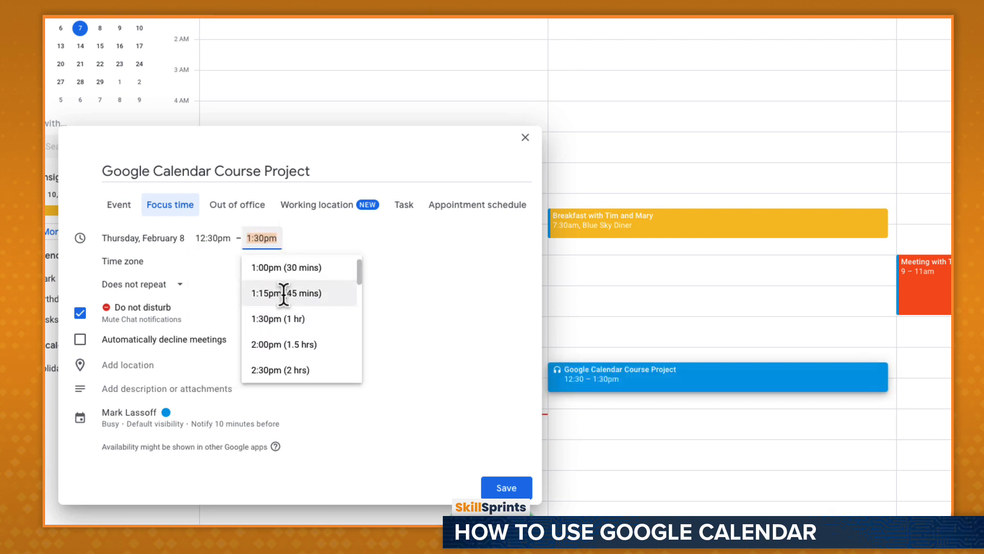
pyautogui.scroll(-3, 284, 297)
pyautogui.click(292, 332)
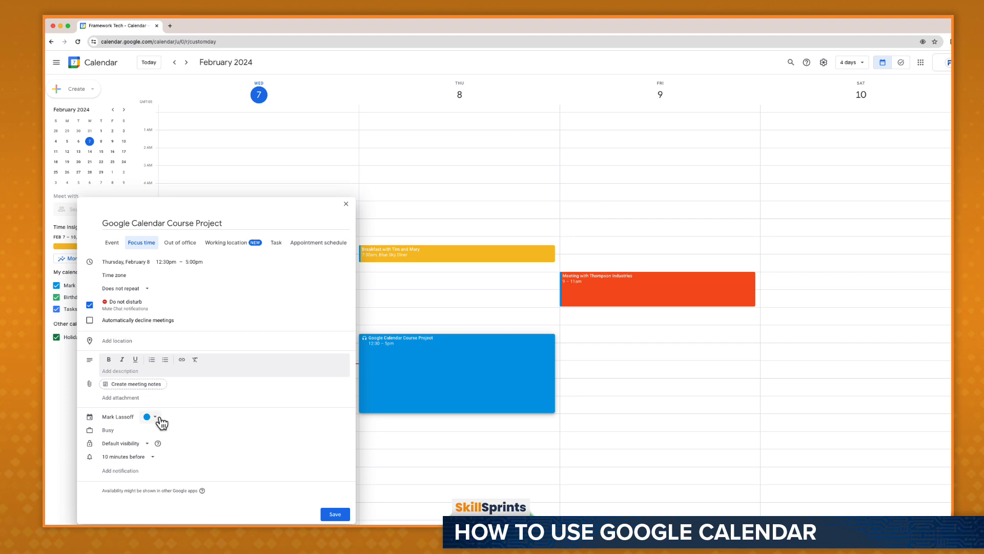
# Create a color label named "Deep Work" for the light red color beside the darker red and save the labels.
pyautogui.click(160, 419)
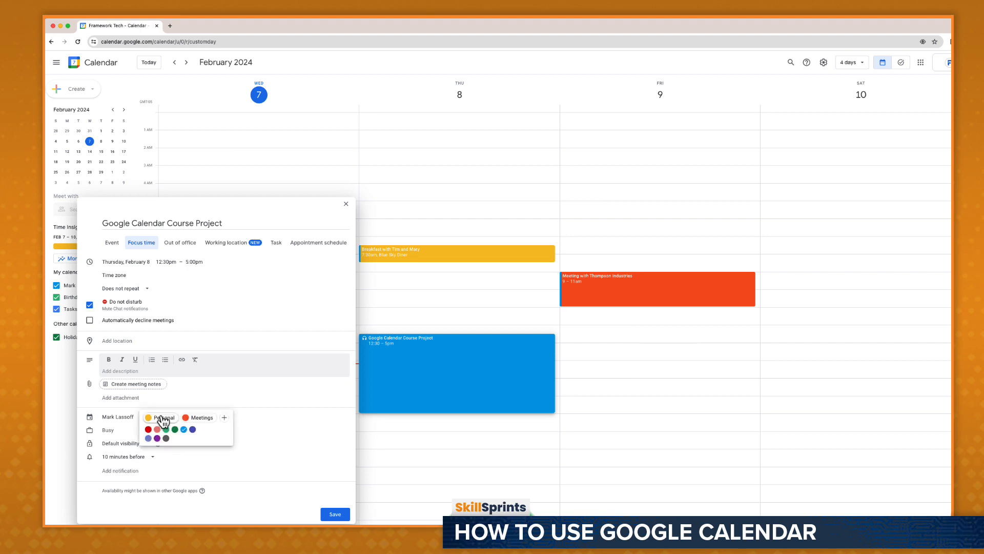
pyautogui.click(224, 418)
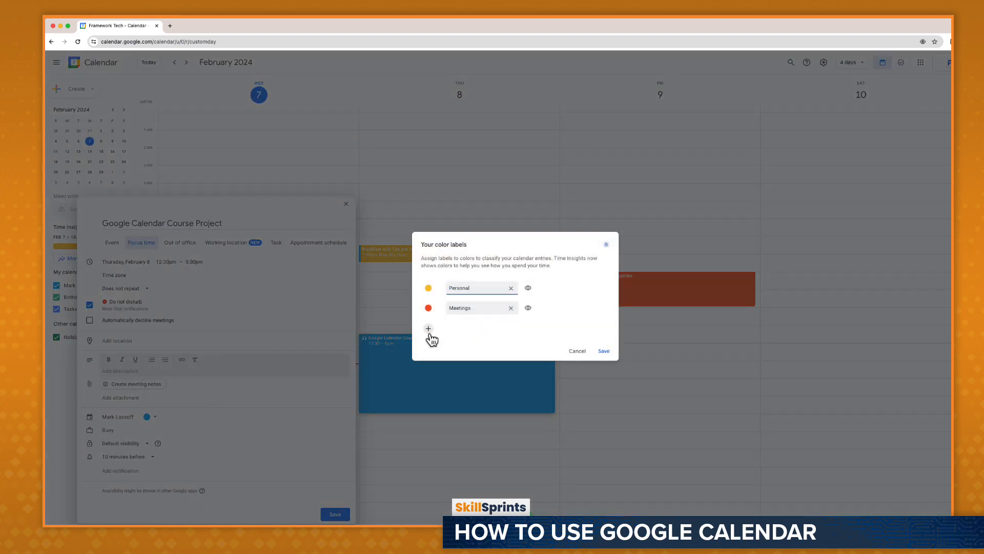
pyautogui.click(429, 330)
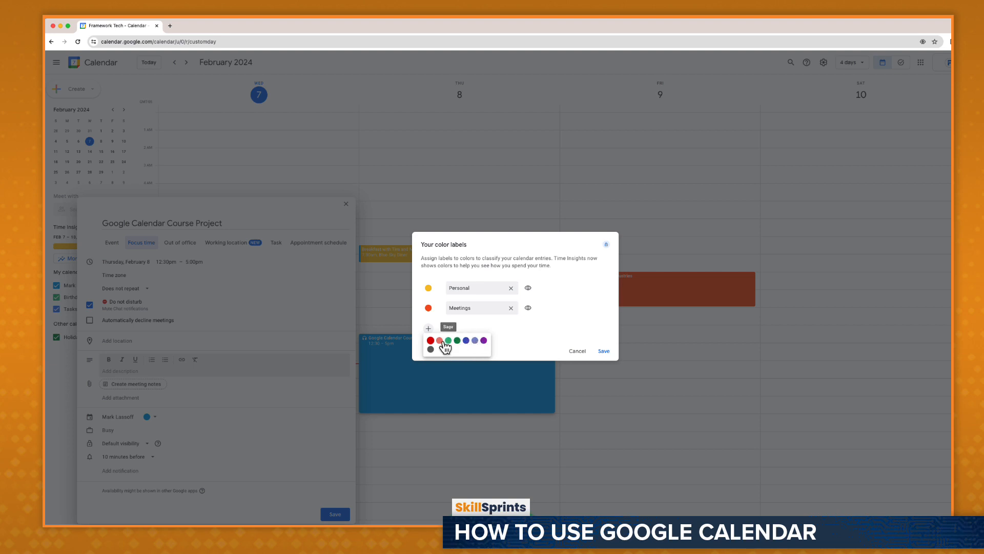
pyautogui.click(443, 341)
pyautogui.click(472, 318)
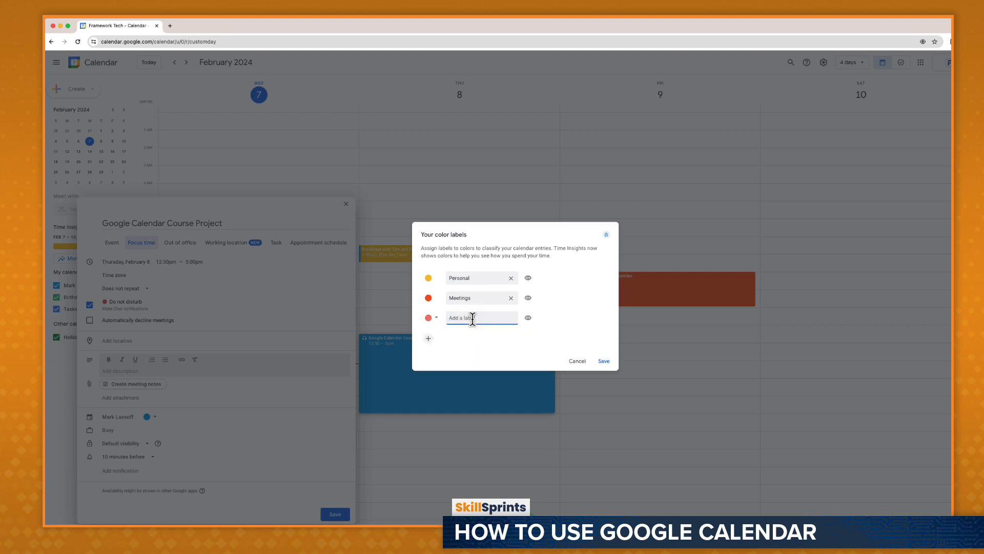
pyautogui.write('Deep Work')
pyautogui.click(604, 361)
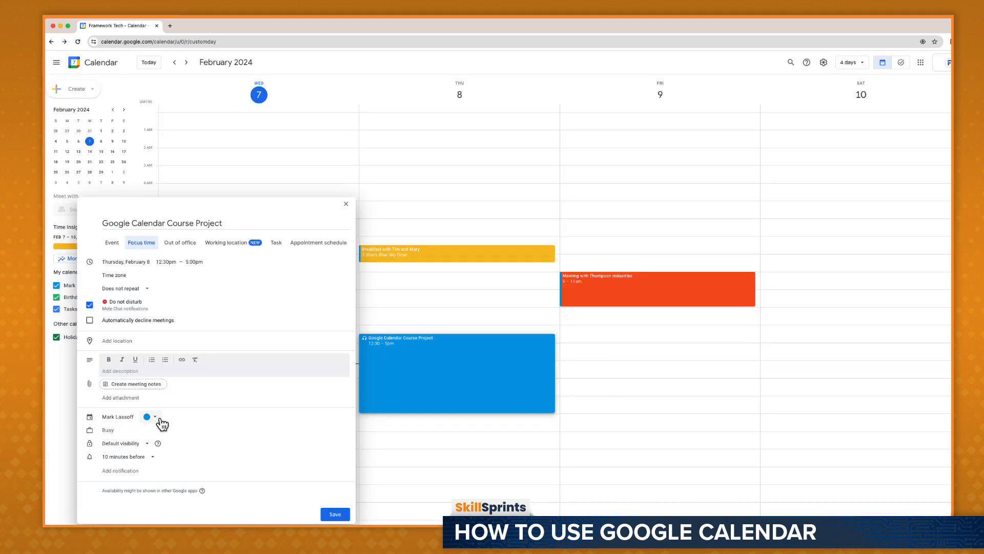
# Assign the "Deep Work" color label to the focus time entry and save the entry.
pyautogui.click(152, 418)
pyautogui.click(242, 418)
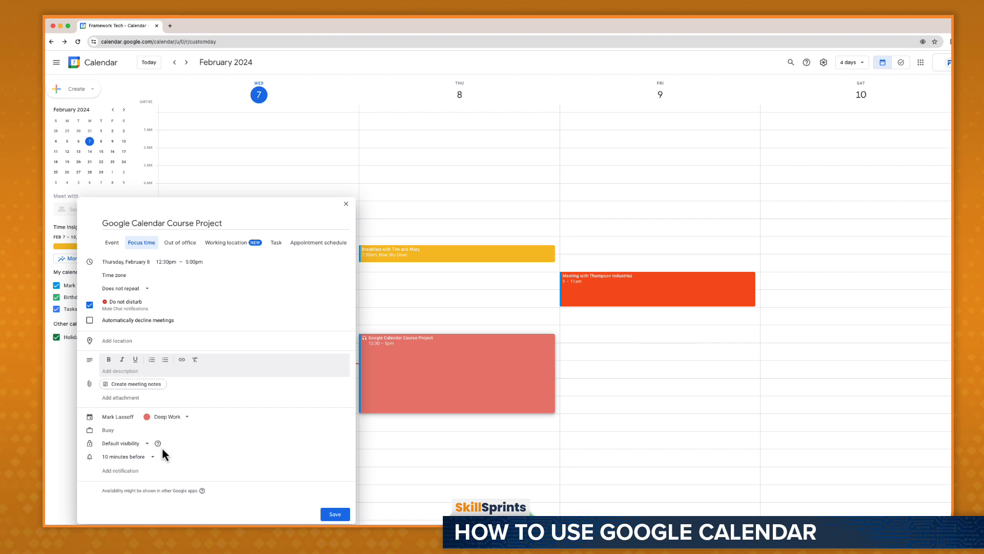
pyautogui.moveTo(152, 457)
pyautogui.click(168, 457)
pyautogui.click(337, 502)
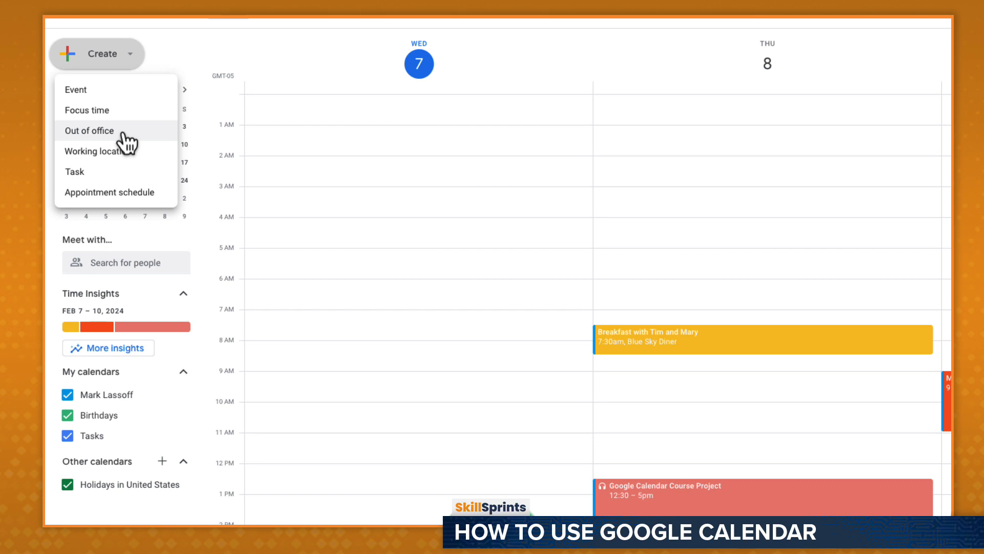
# Create an all-day out of office entry titled "Vacation" on Monday, February 12, and save it with new and existing meetings declined.
pyautogui.click(123, 135)
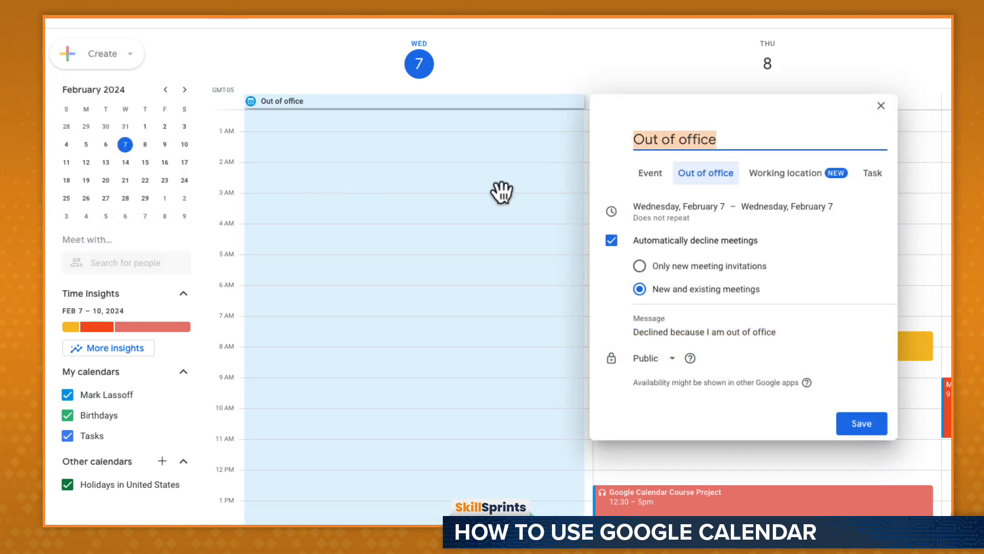
pyautogui.click(689, 208)
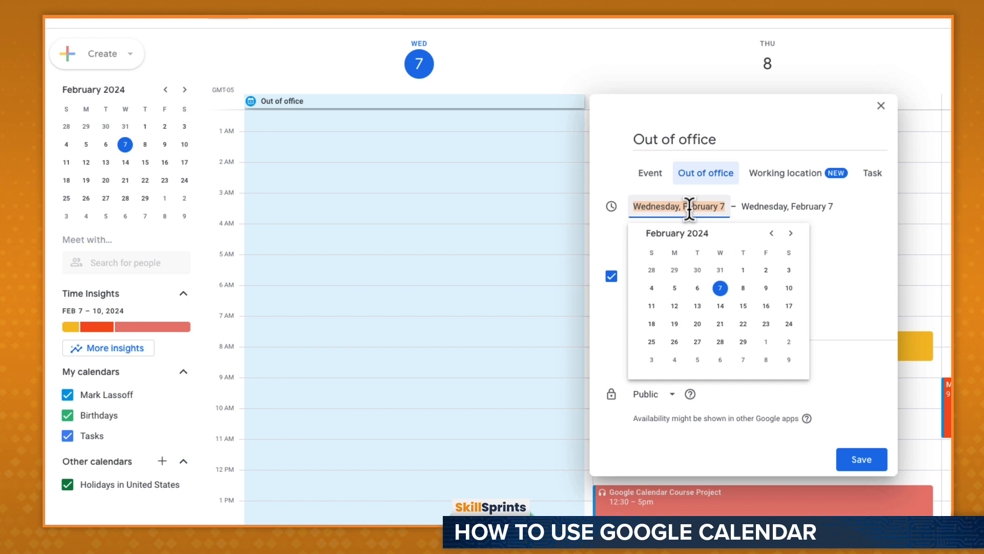
pyautogui.click(675, 306)
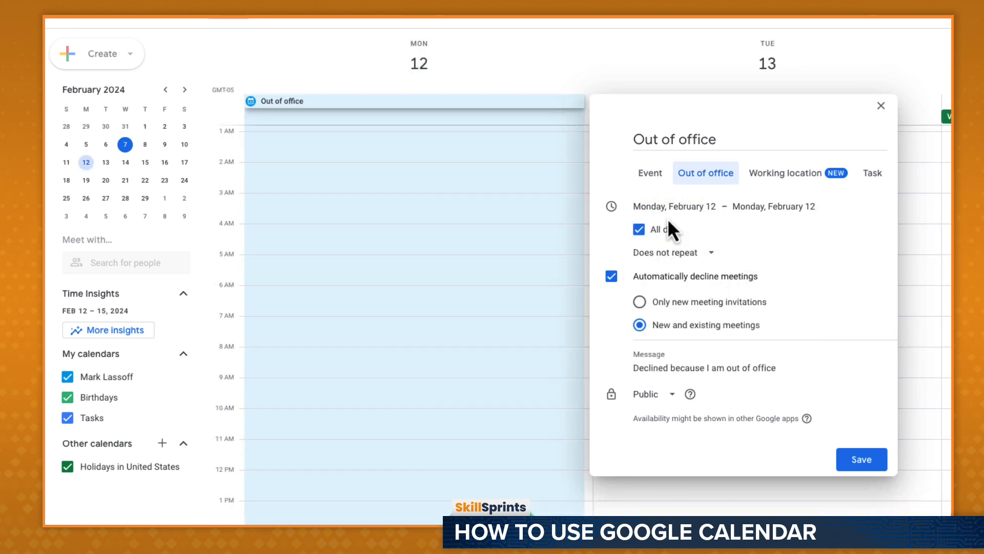
pyautogui.click(733, 136)
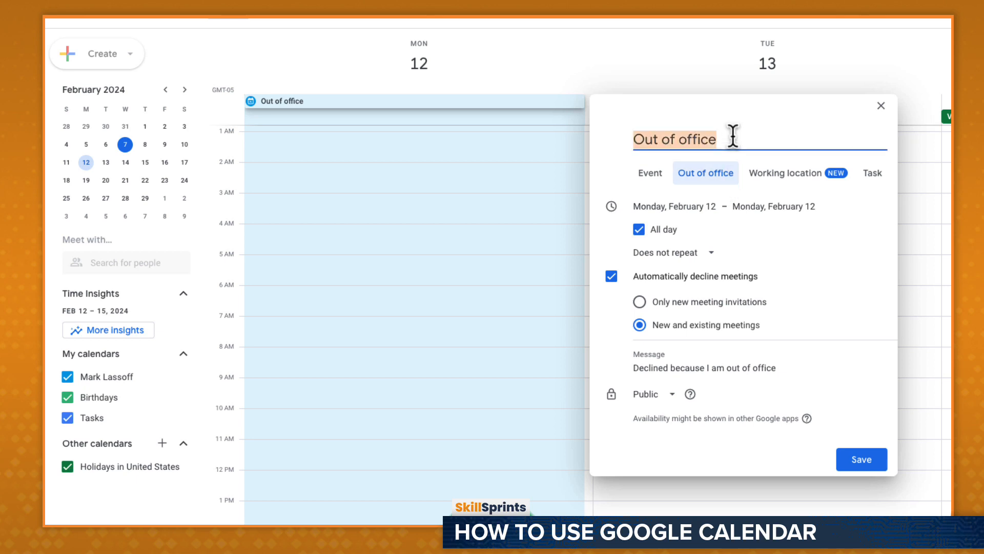
pyautogui.write('Vacation')
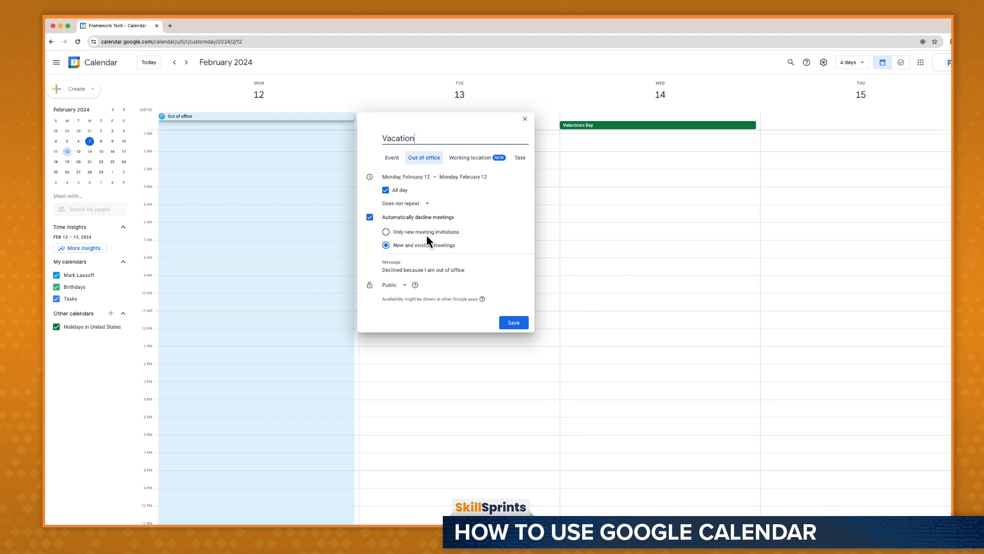
pyautogui.click(517, 323)
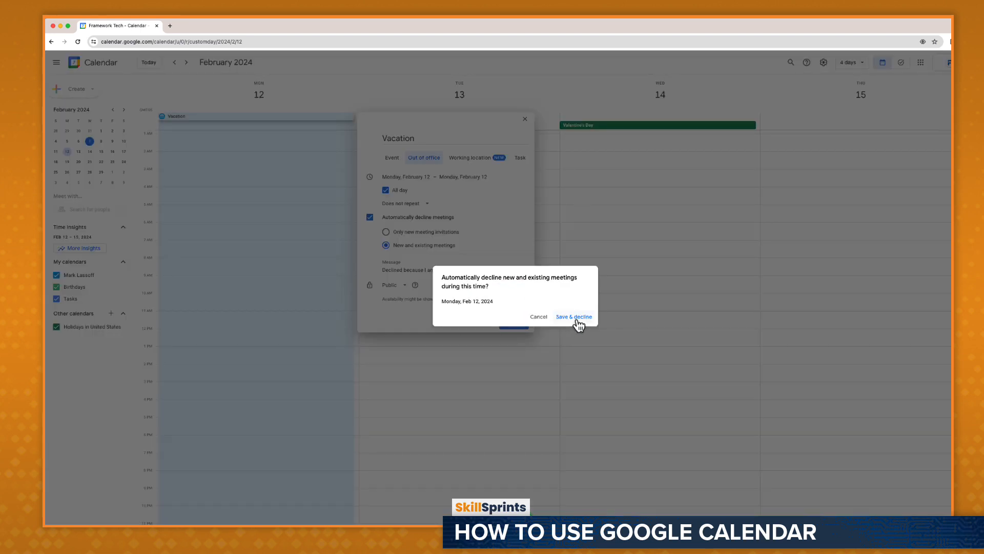
pyautogui.click(576, 317)
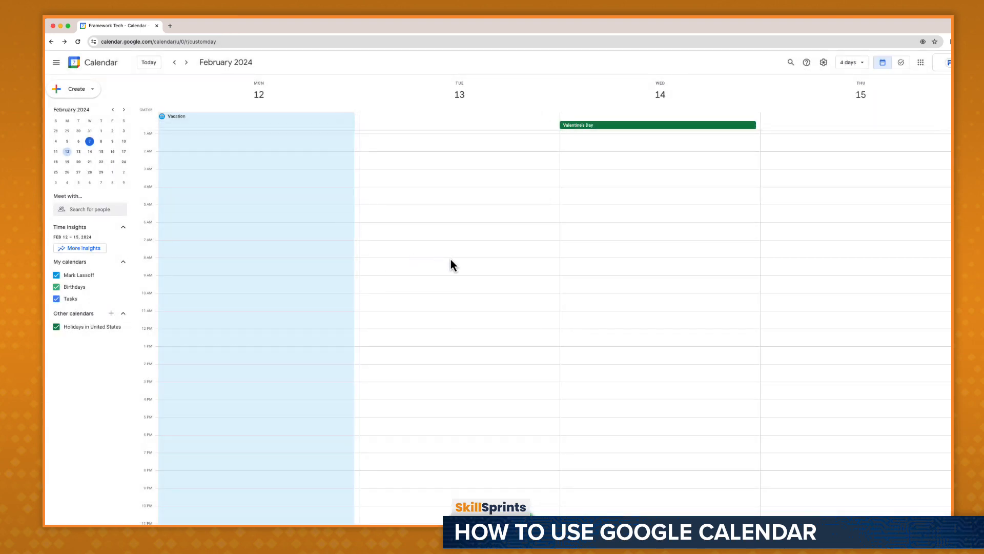
# Return to the current date and start a working location entry dated Tuesday, February 13.
pyautogui.click(156, 65)
pyautogui.click(78, 96)
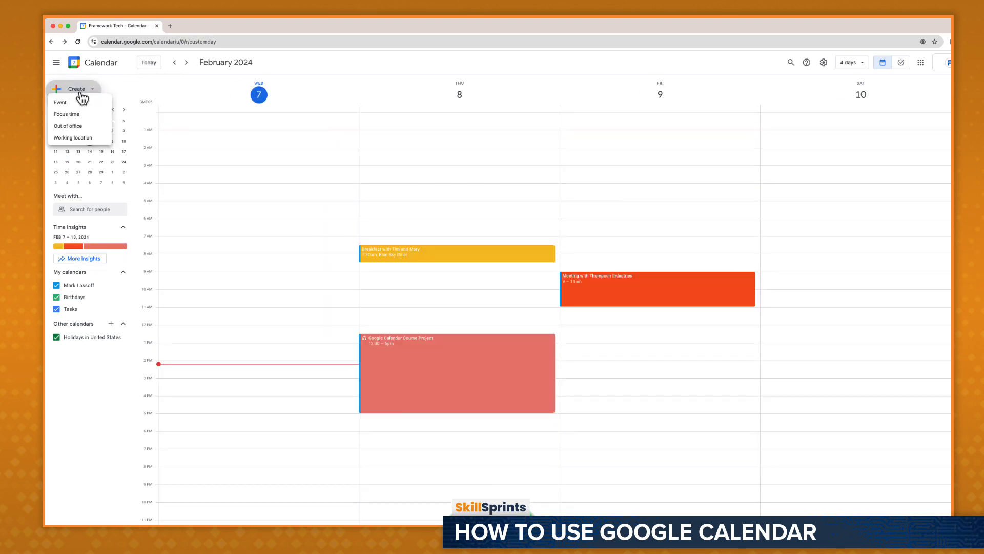
pyautogui.click(89, 146)
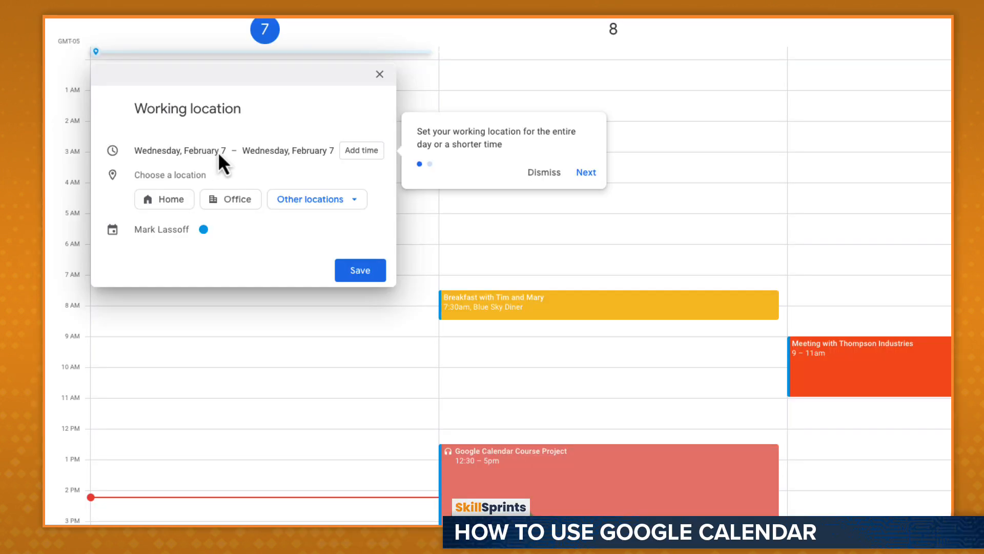
pyautogui.click(217, 152)
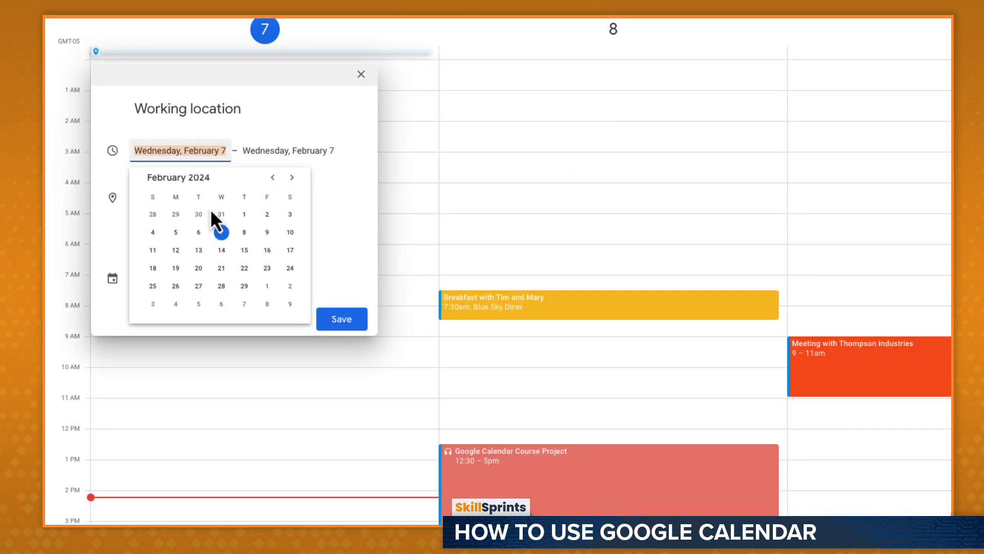
pyautogui.click(199, 250)
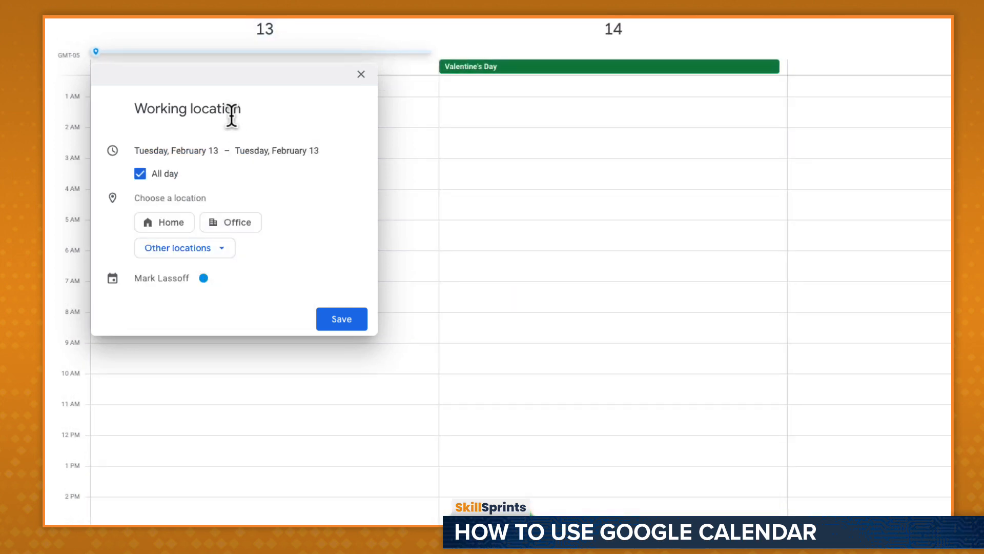
# Add "CoLab Coworking" as another working location for February 13 and save the entry.
pyautogui.tripleClick(232, 115)
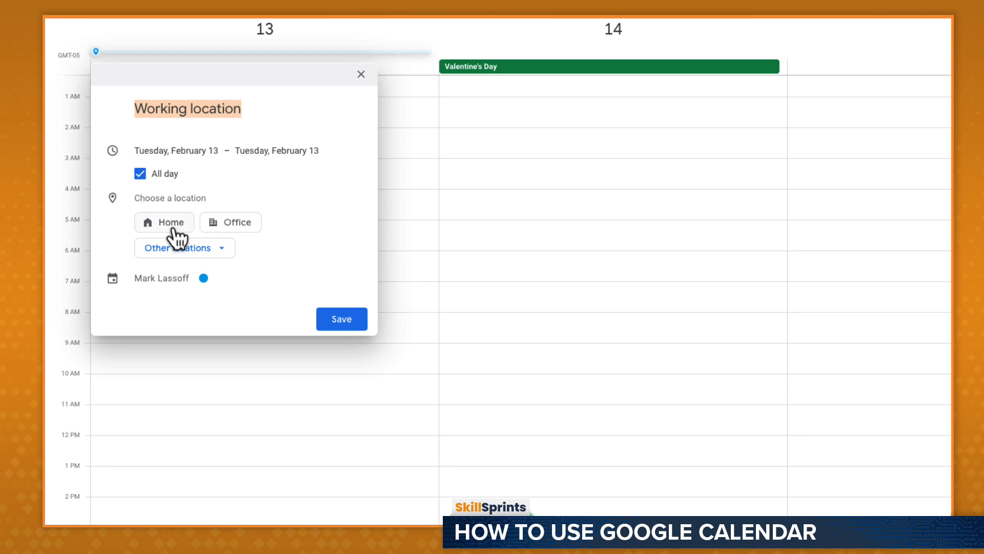
pyautogui.click(223, 251)
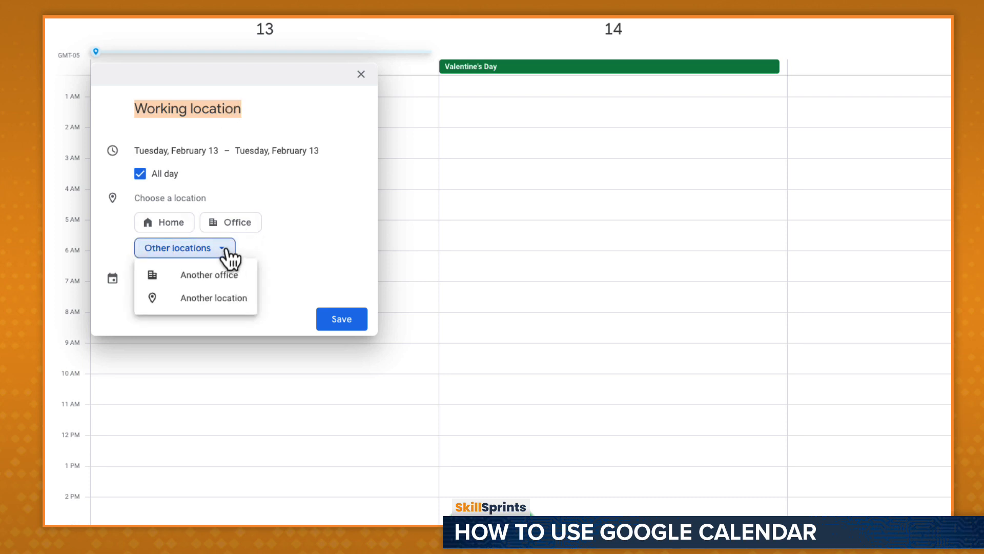
pyautogui.click(220, 299)
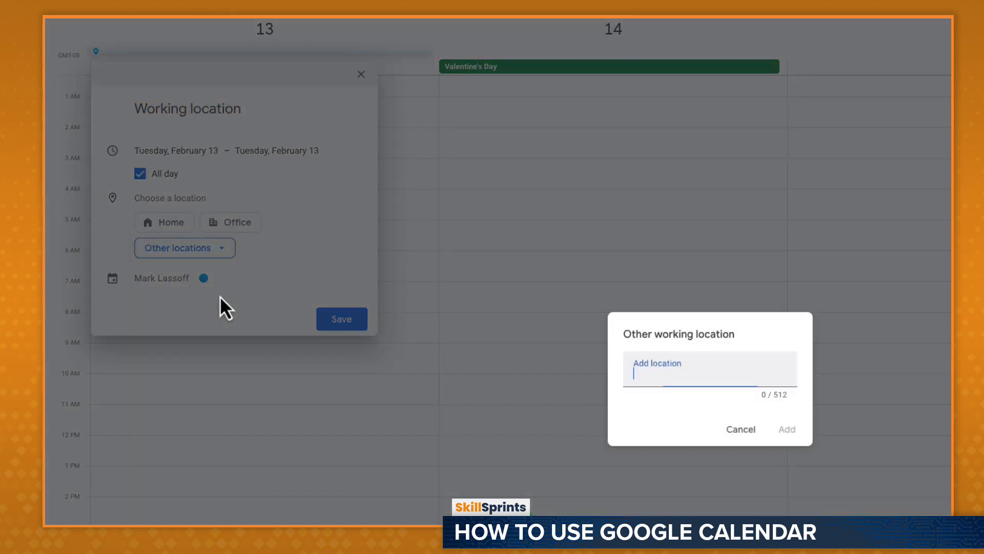
pyautogui.write('CoLab')
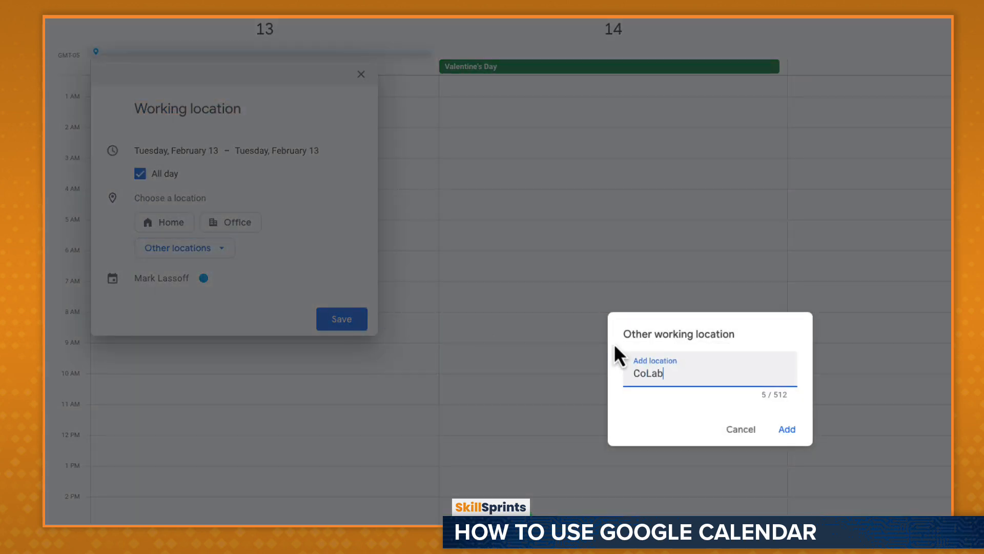
pyautogui.write(' Coworking')
pyautogui.click(788, 429)
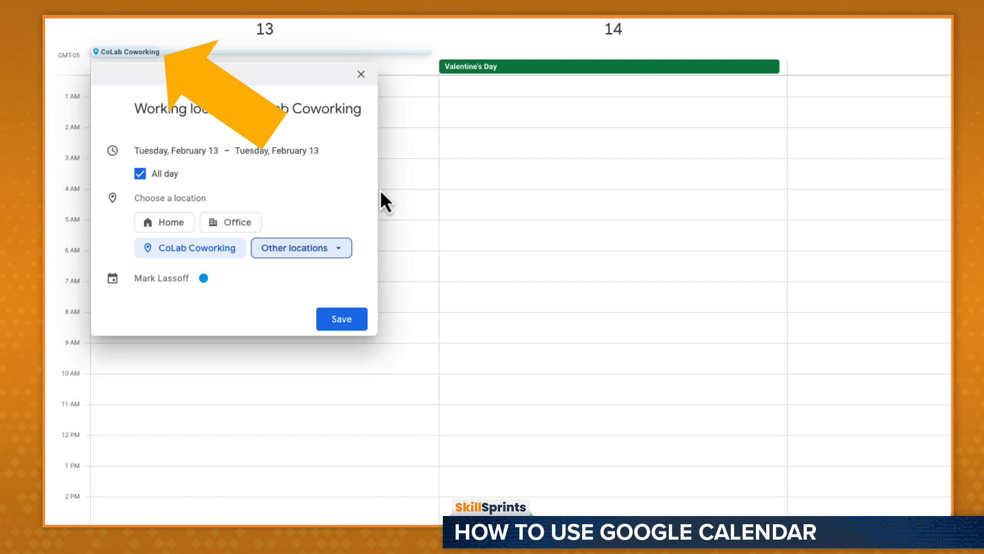
pyautogui.click(342, 321)
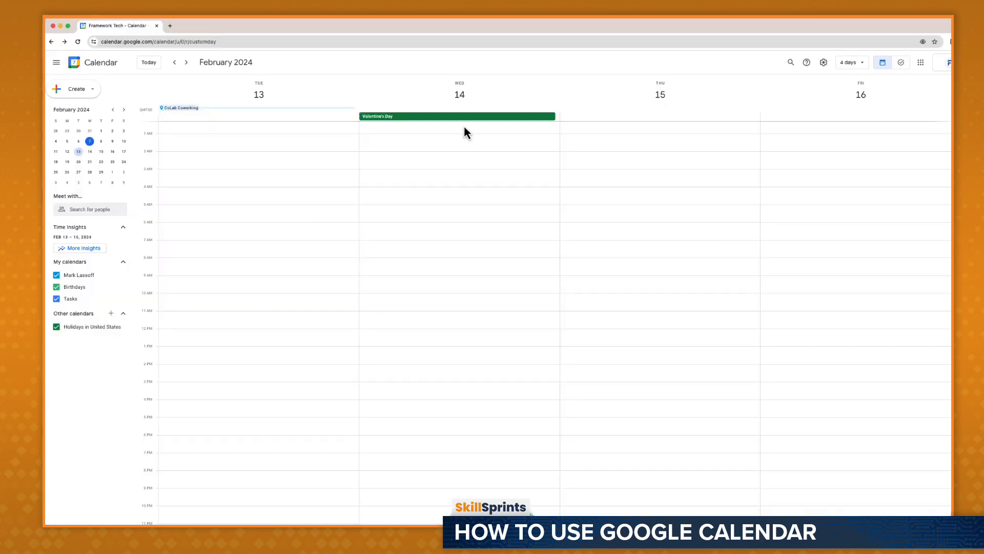
# Set the working location for Wednesday, February 14 to Office, applying it to the selected date only.
pyautogui.moveTo(463, 108)
pyautogui.moveTo(378, 110)
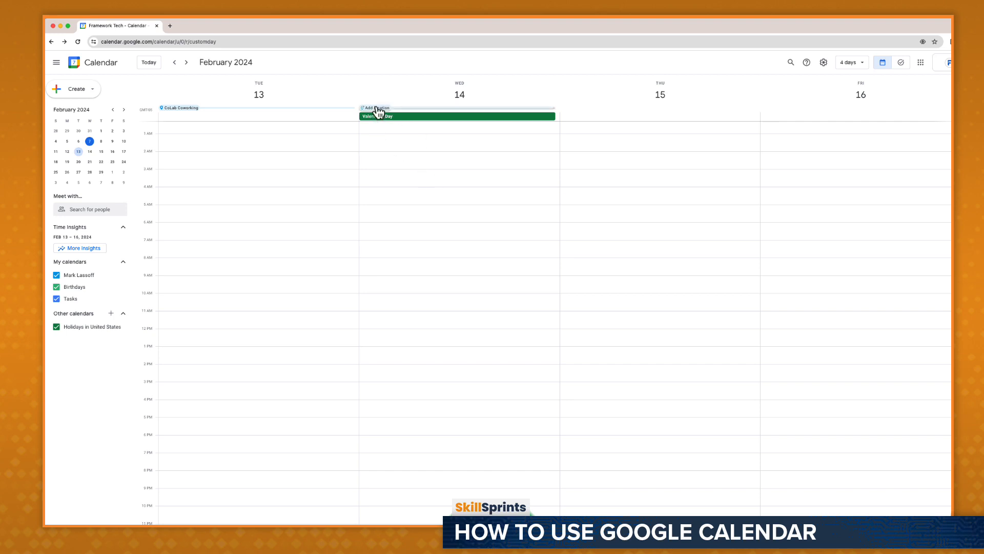
pyautogui.click(379, 109)
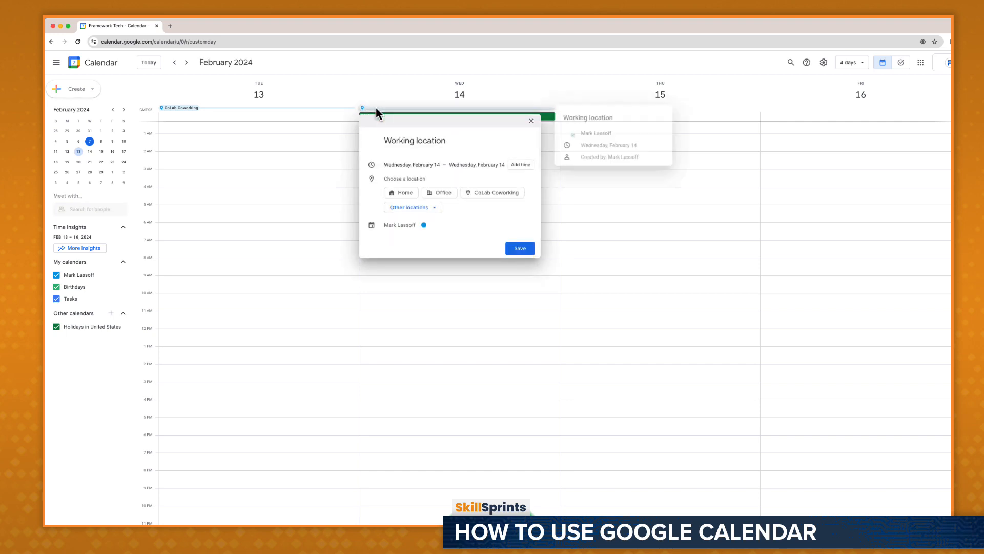
pyautogui.click(435, 195)
pyautogui.click(527, 250)
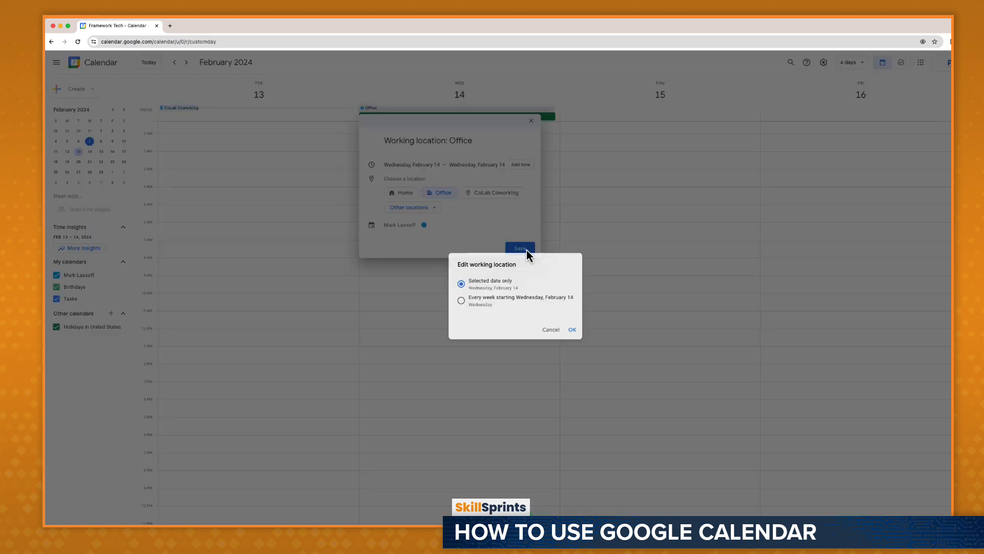
pyautogui.click(573, 330)
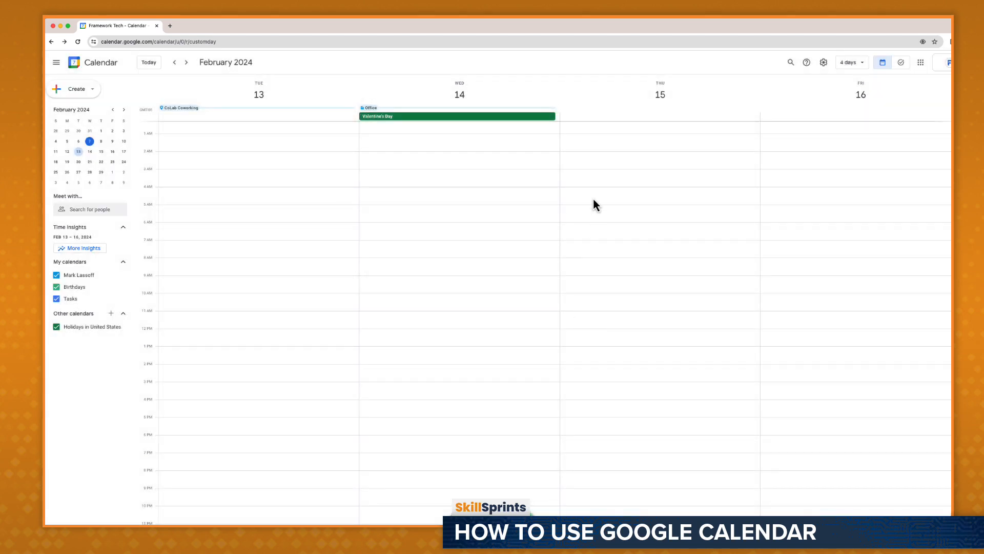
# Set the working location for Thursday, February 15 to Home, applying it to the selected date only.
pyautogui.click(621, 112)
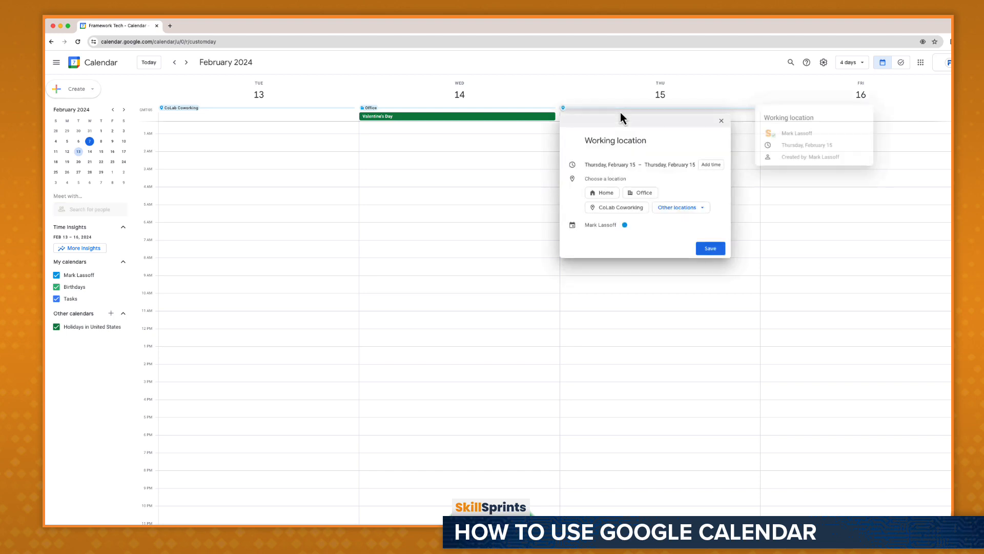
pyautogui.click(607, 194)
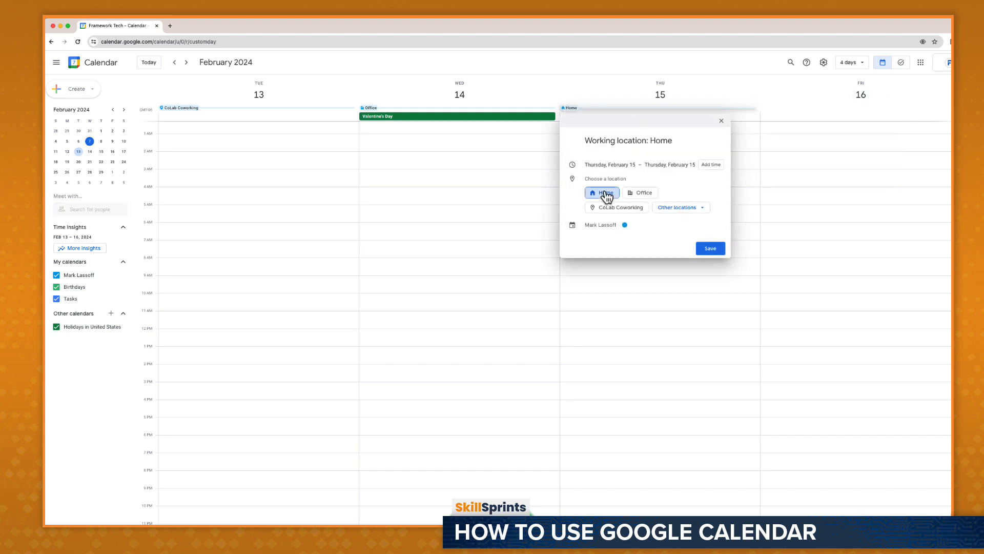
pyautogui.click(710, 249)
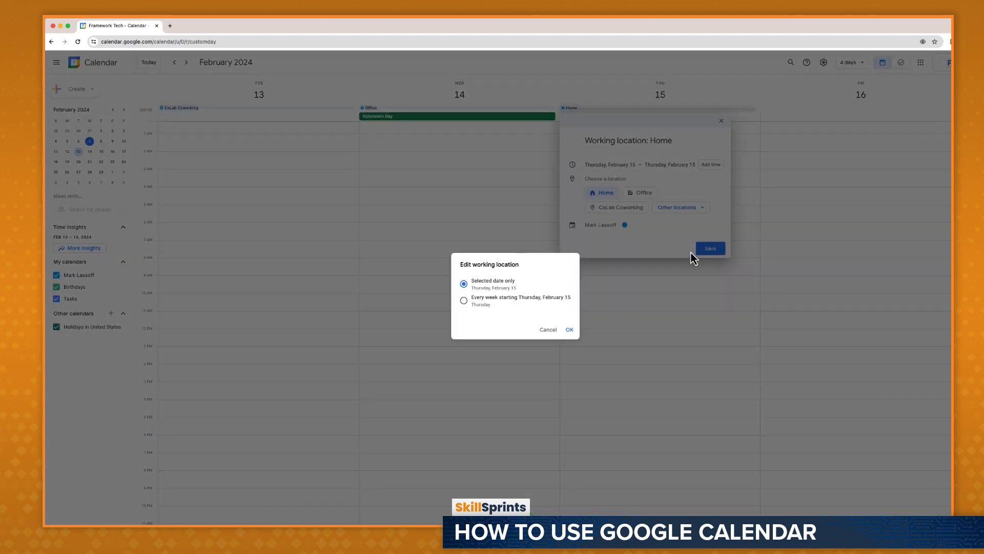
pyautogui.click(570, 330)
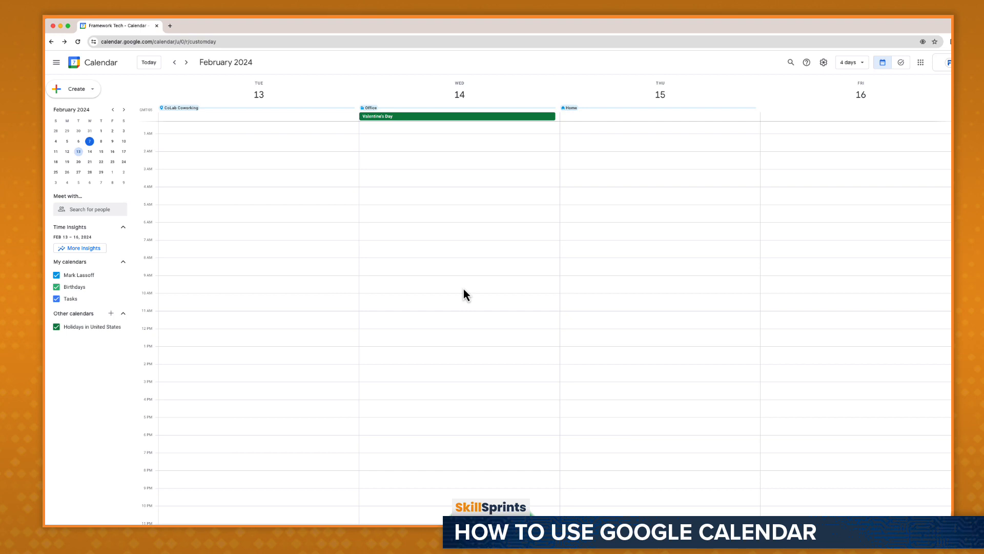
# Return to the current date and add a colleague as guest to the "Meeting with Thompson Industries" event on February 9.
pyautogui.click(149, 62)
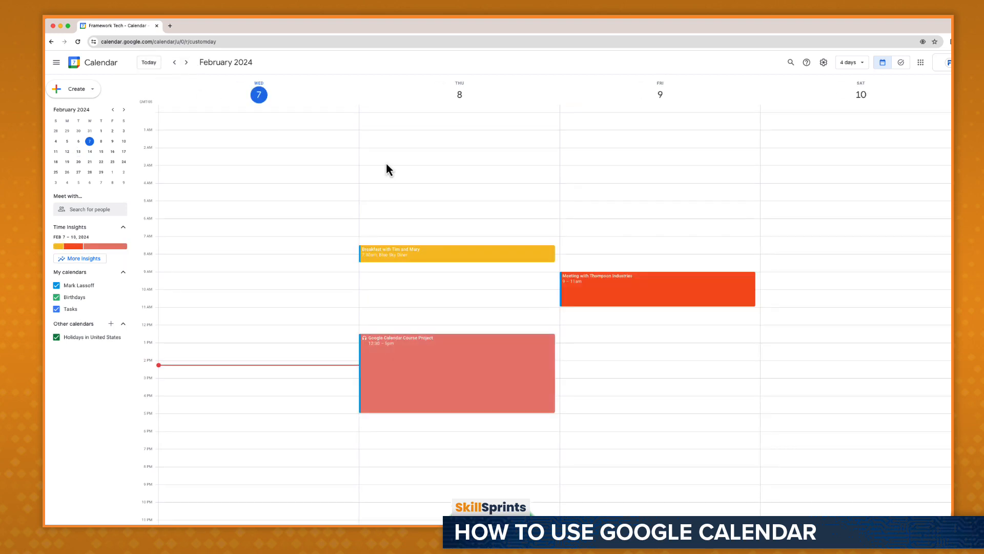
pyautogui.doubleClick(615, 295)
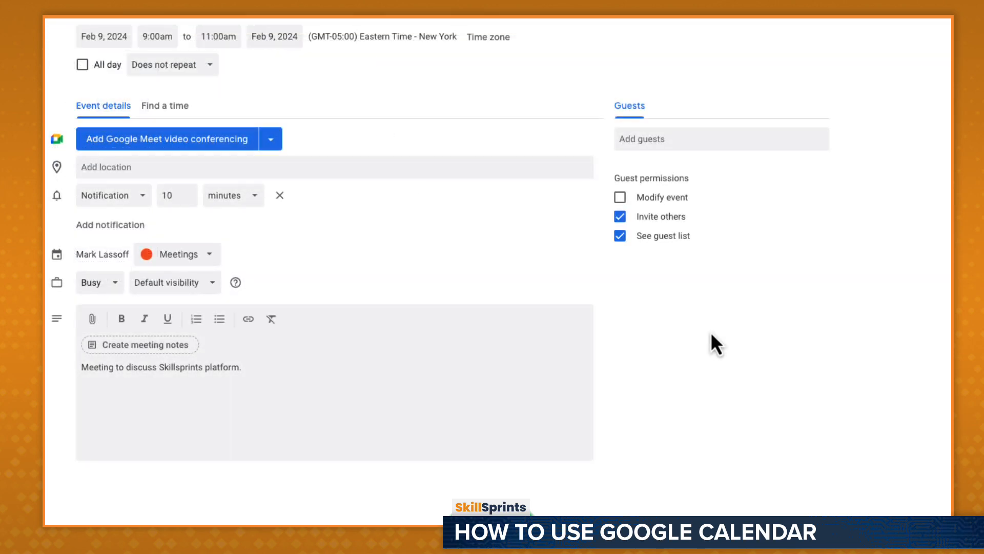
pyautogui.click(724, 136)
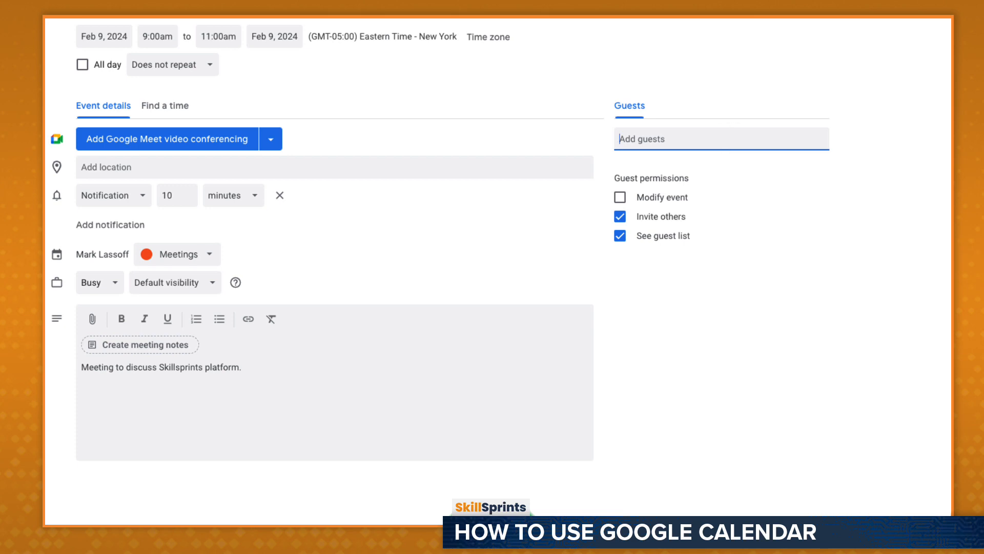
pyautogui.write('wendy')
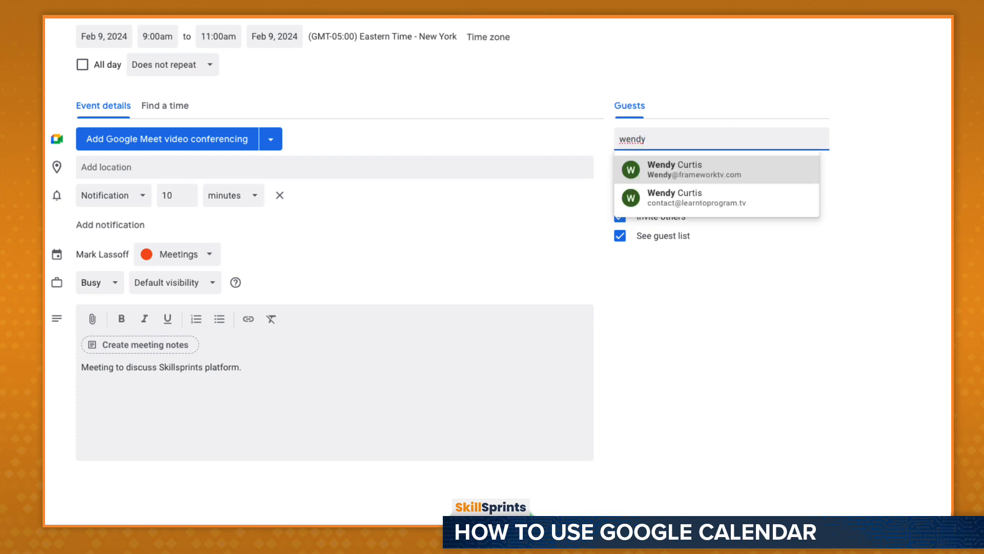
pyautogui.press('Return')
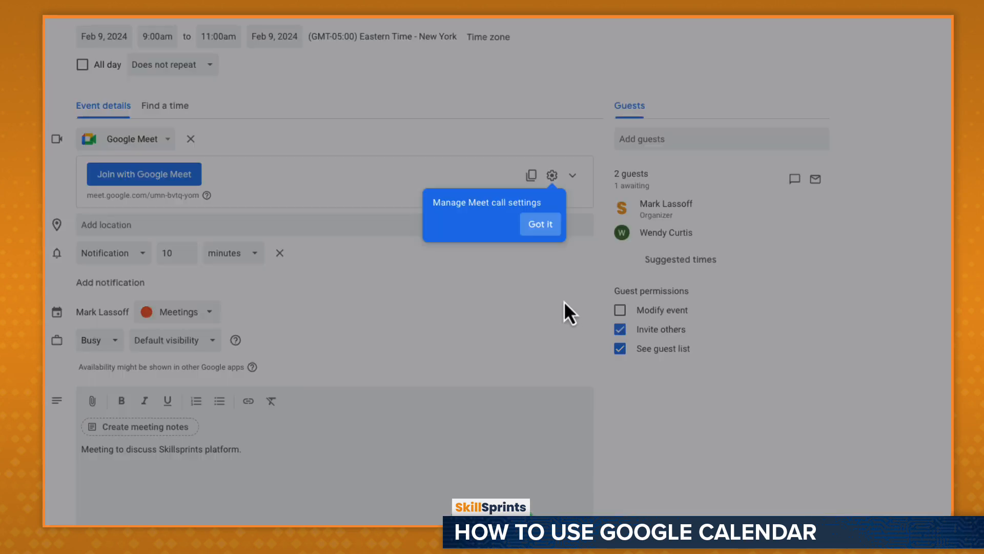
pyautogui.click(552, 226)
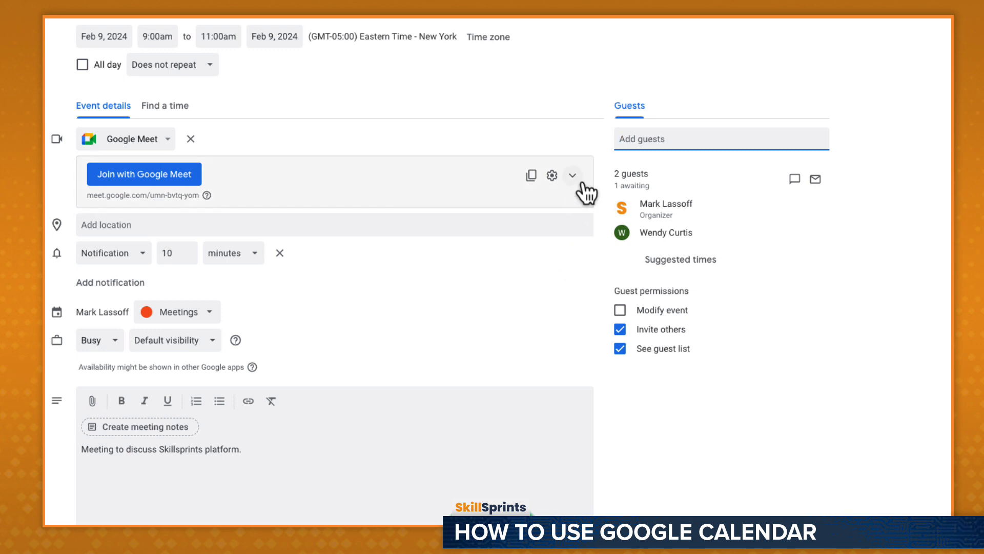
# Remove the meeting's Google Meet conferencing and save the event with the added guest switched to optional and back to required.
pyautogui.click(191, 139)
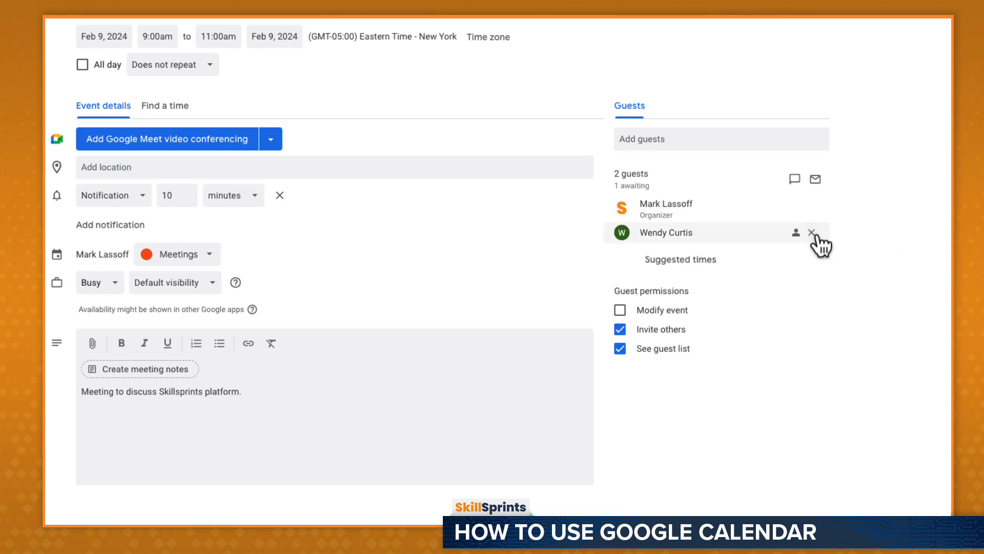
pyautogui.click(796, 233)
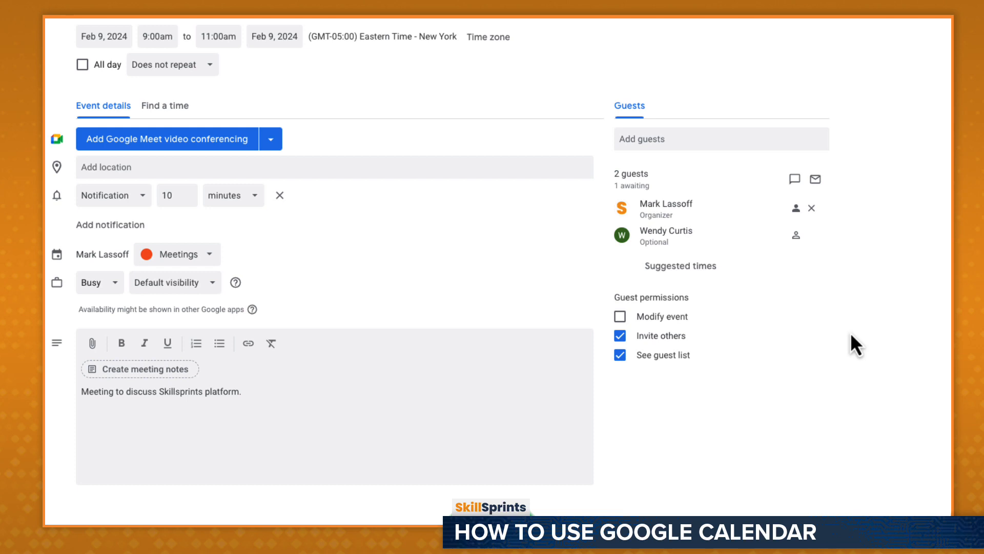
pyautogui.click(796, 234)
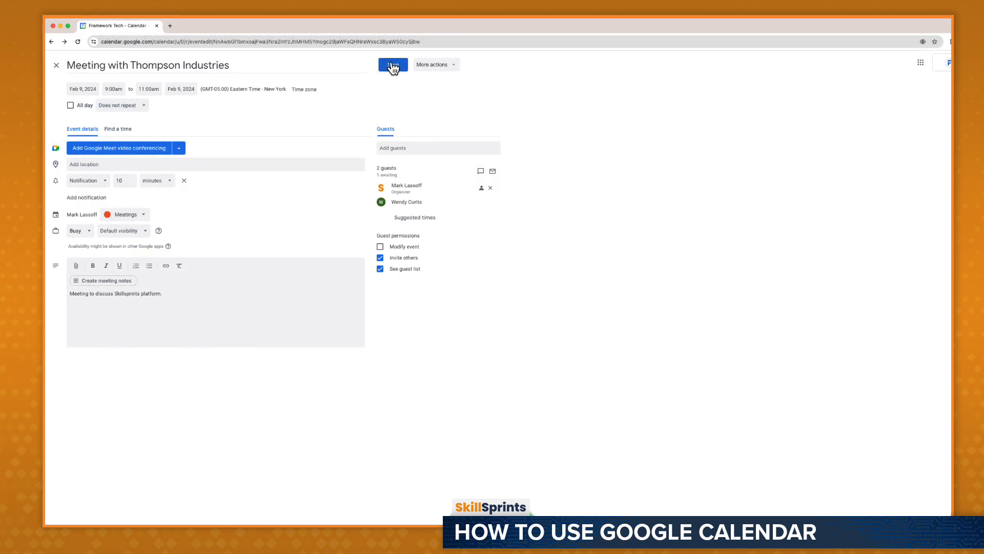
pyautogui.click(393, 66)
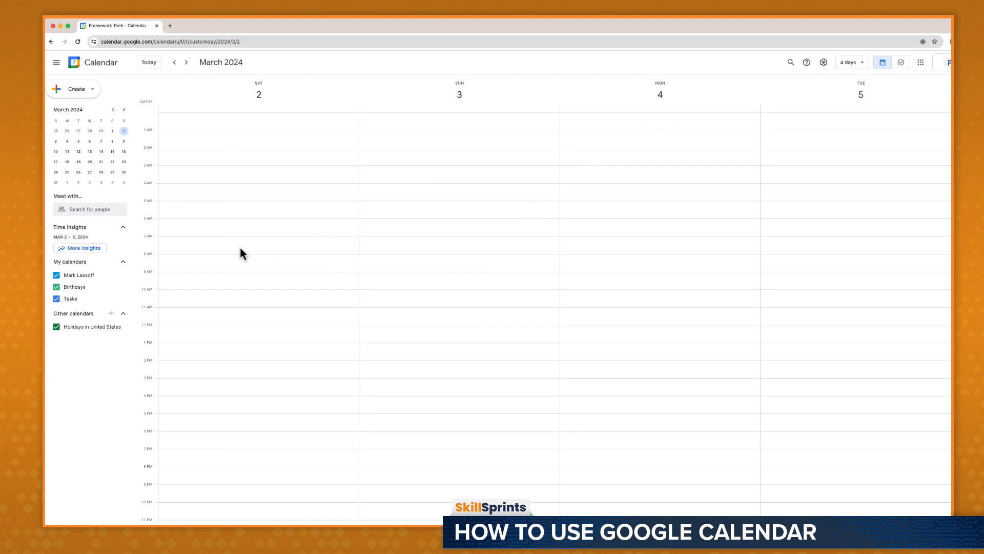
# Start a new event titled "Haircut" on Saturday, March 2, from 10:30am to 11:00am.
pyautogui.click(195, 309)
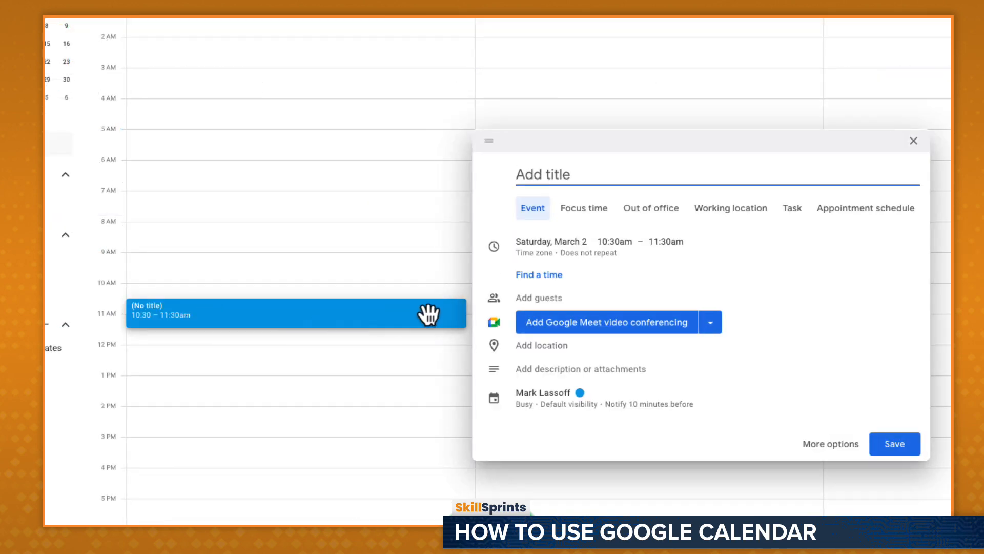
pyautogui.click(676, 250)
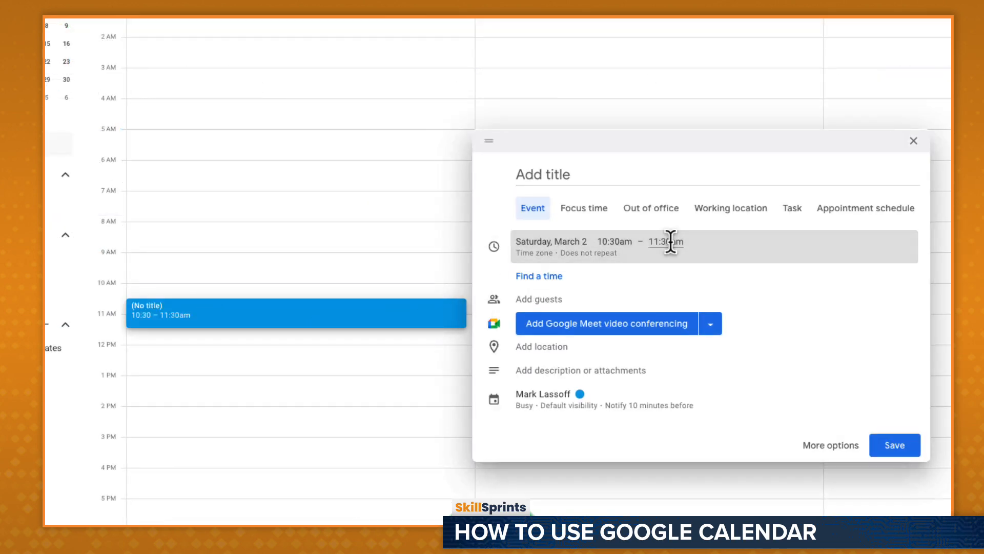
pyautogui.click(666, 241)
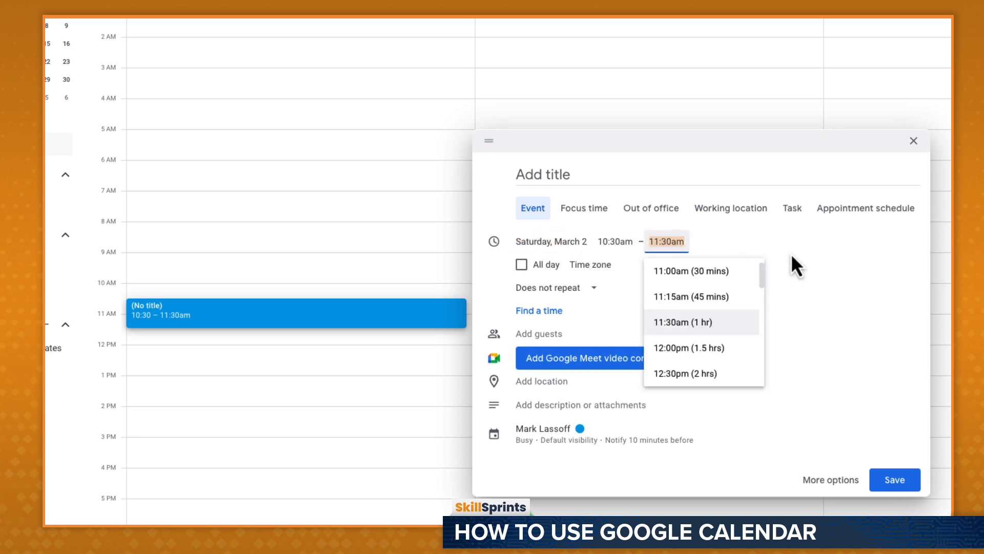
pyautogui.click(720, 271)
pyautogui.click(594, 178)
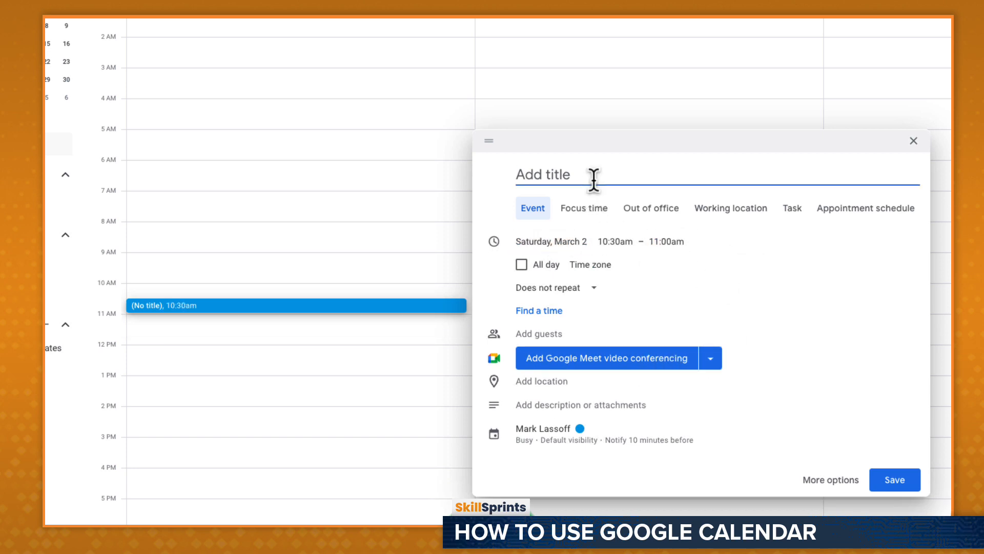
pyautogui.write('Haircut')
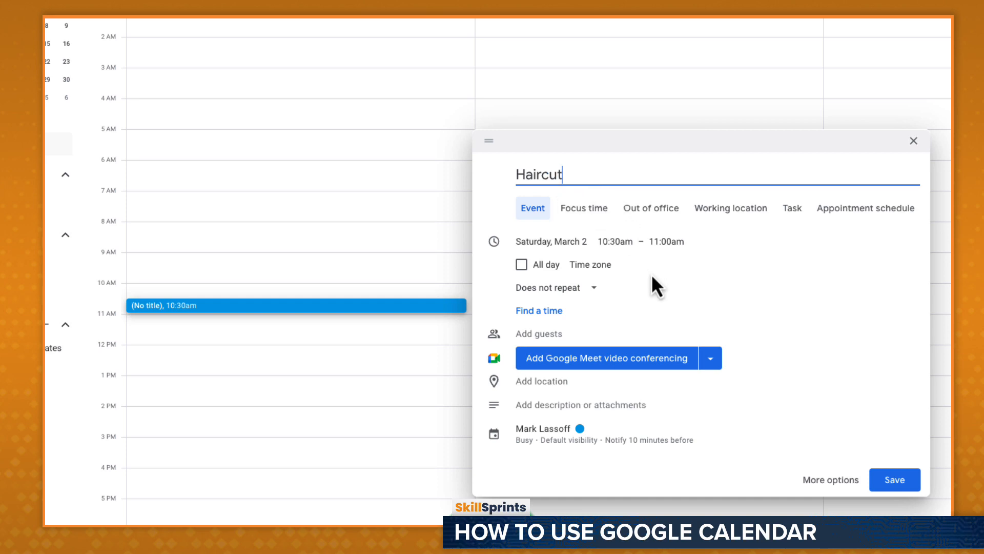
# Make the haircut event repeat monthly on the first Saturday, assign it the Personal color label, and save it.
pyautogui.click(601, 303)
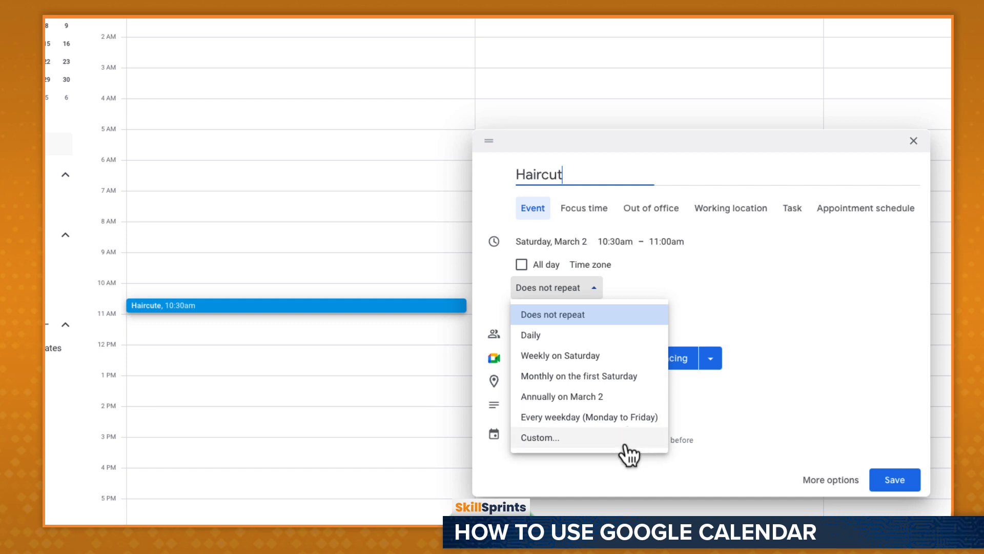
pyautogui.click(632, 379)
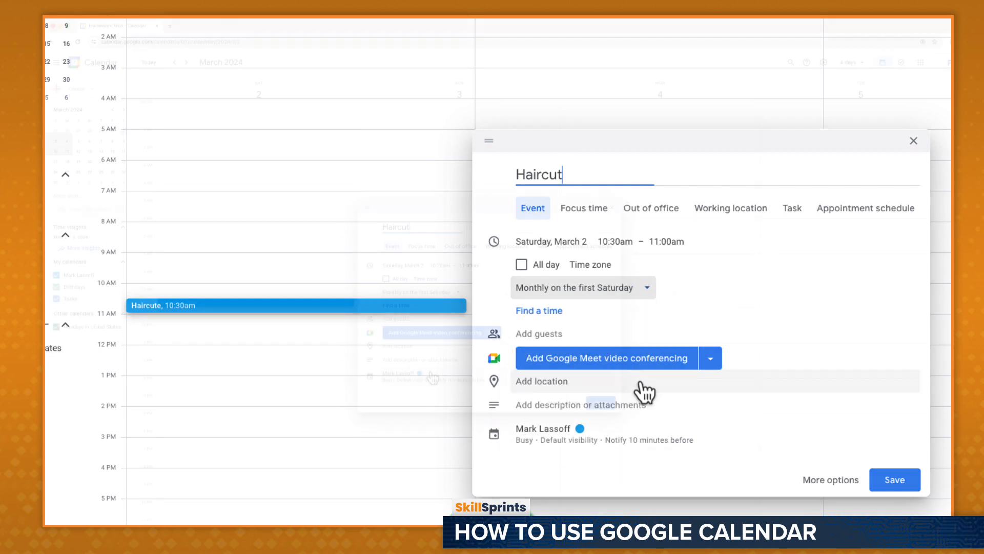
pyautogui.click(444, 379)
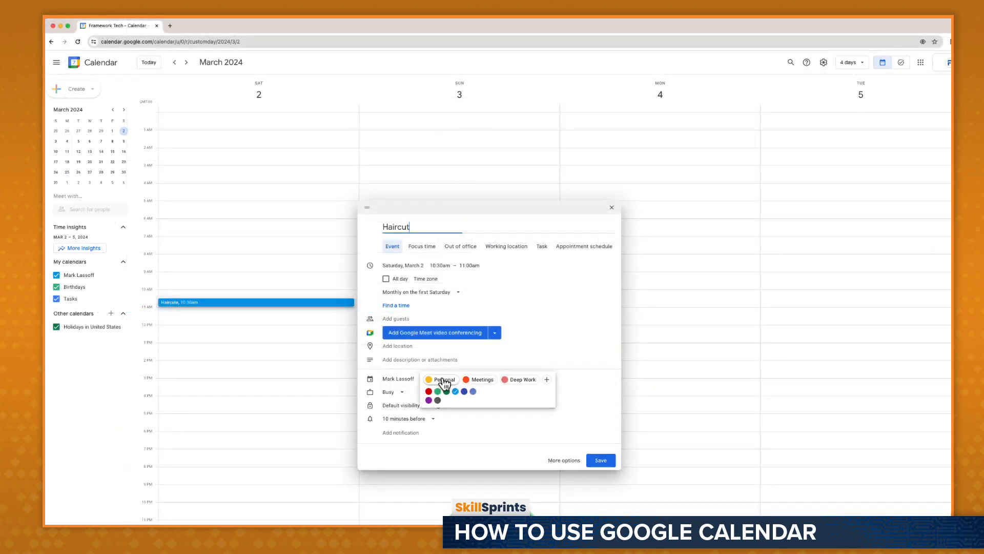
pyautogui.click(451, 388)
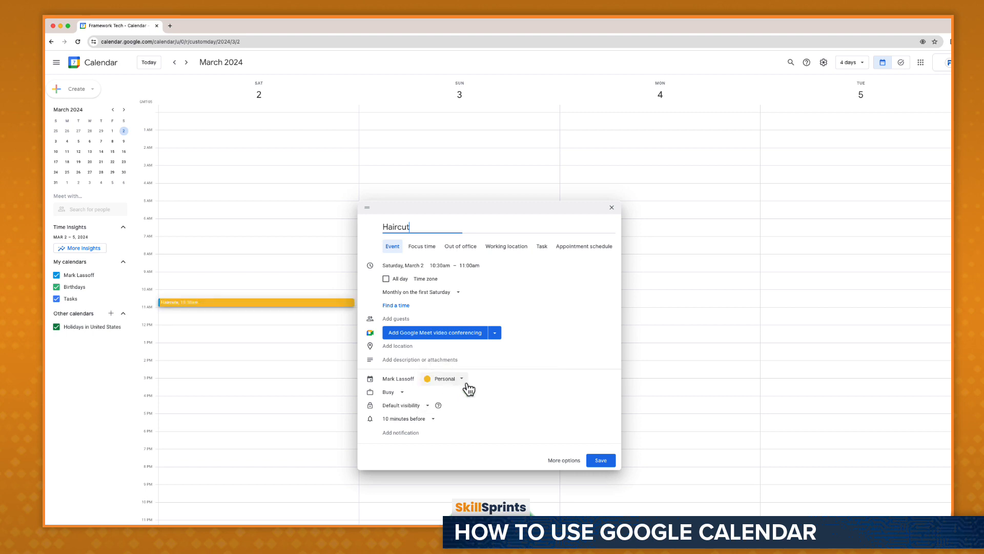
pyautogui.click(600, 460)
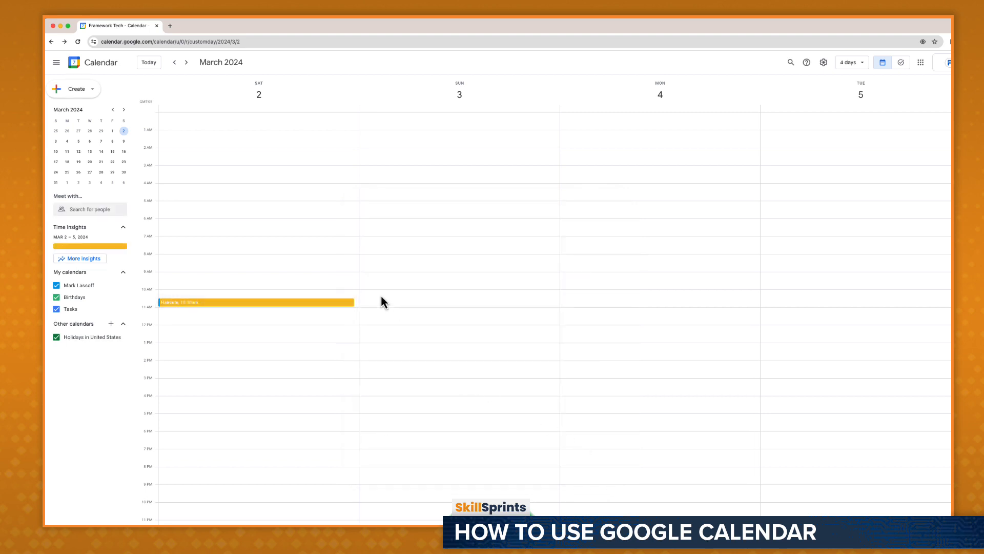
# Check the recurring haircut event on the first Saturdays of the following months, April 6 and May 4.
pyautogui.click(127, 185)
pyautogui.click(124, 110)
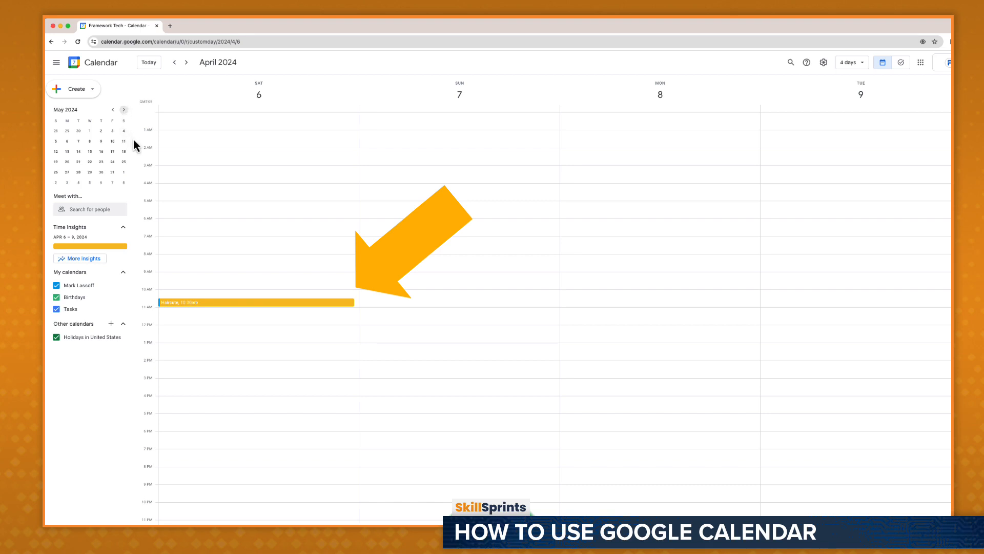
pyautogui.click(124, 131)
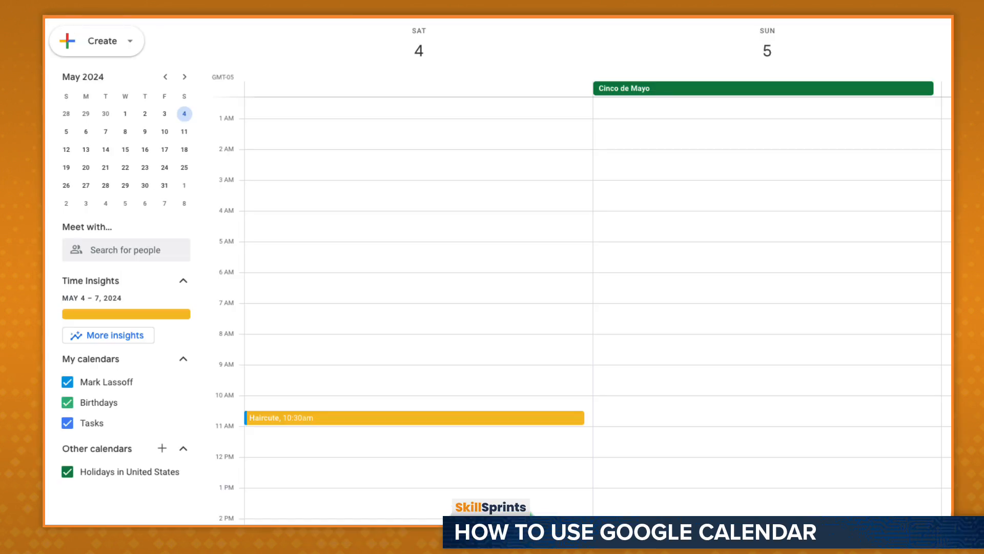
# Look through the options for adding other calendars: subscribing to one, creating a new one, and browsing calendars of interest.
pyautogui.click(162, 448)
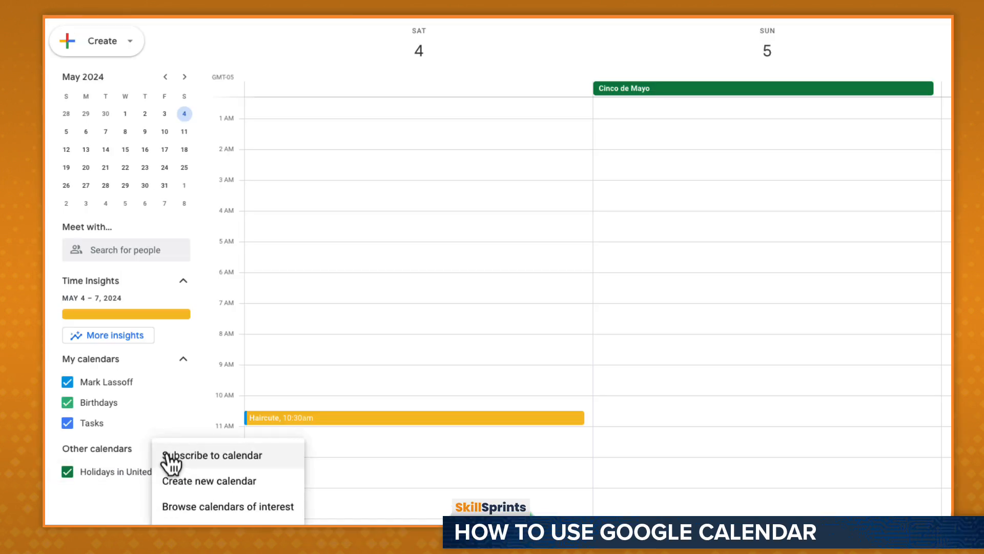
pyautogui.click(269, 457)
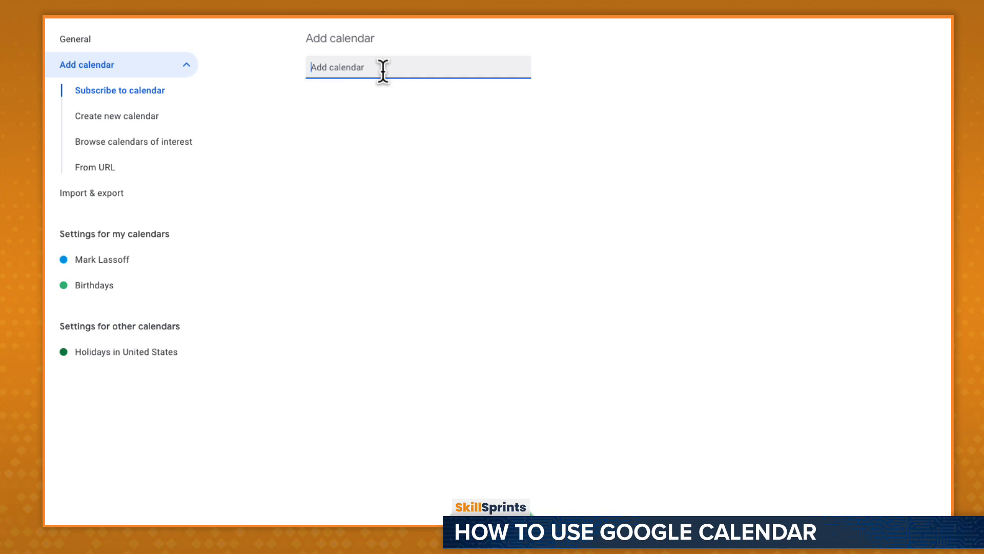
pyautogui.click(146, 118)
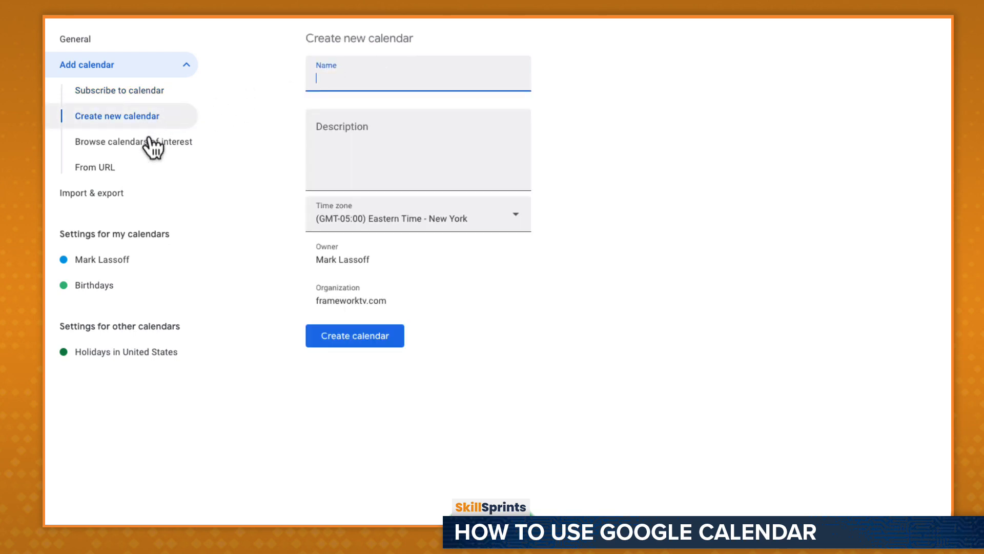
pyautogui.click(152, 144)
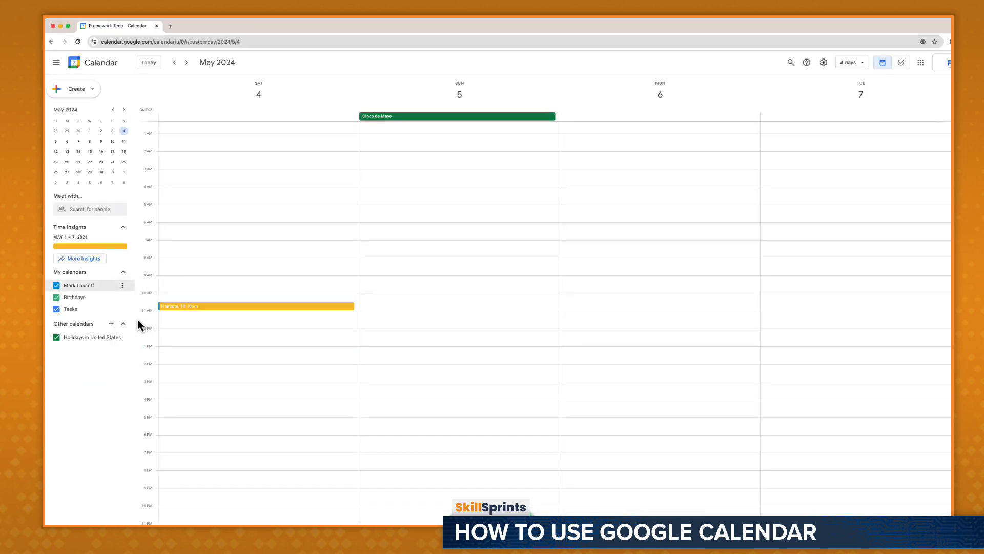
# Open the primary calendar's sharing settings, add a colleague under sharing with specific people, and open the permission options.
pyautogui.click(123, 286)
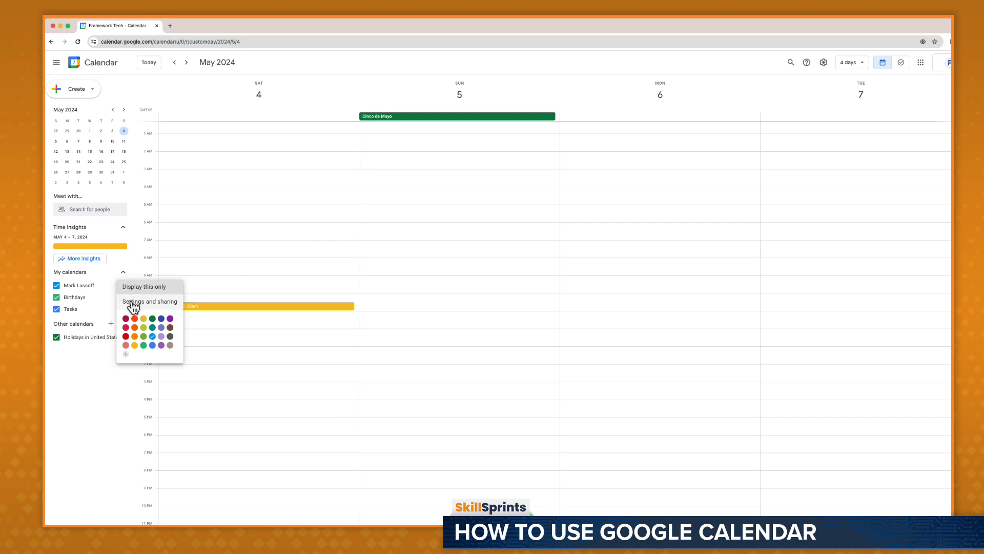
pyautogui.click(133, 304)
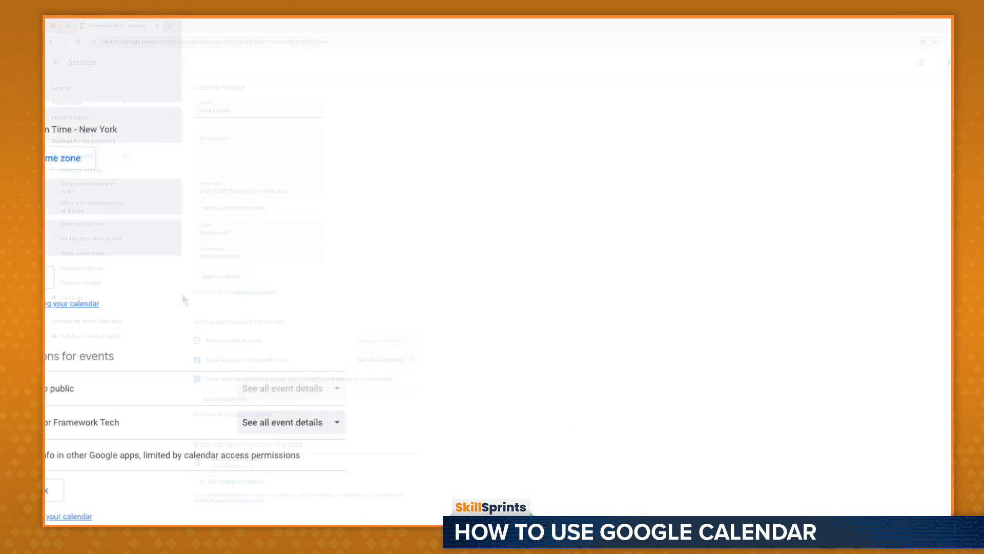
pyautogui.click(234, 481)
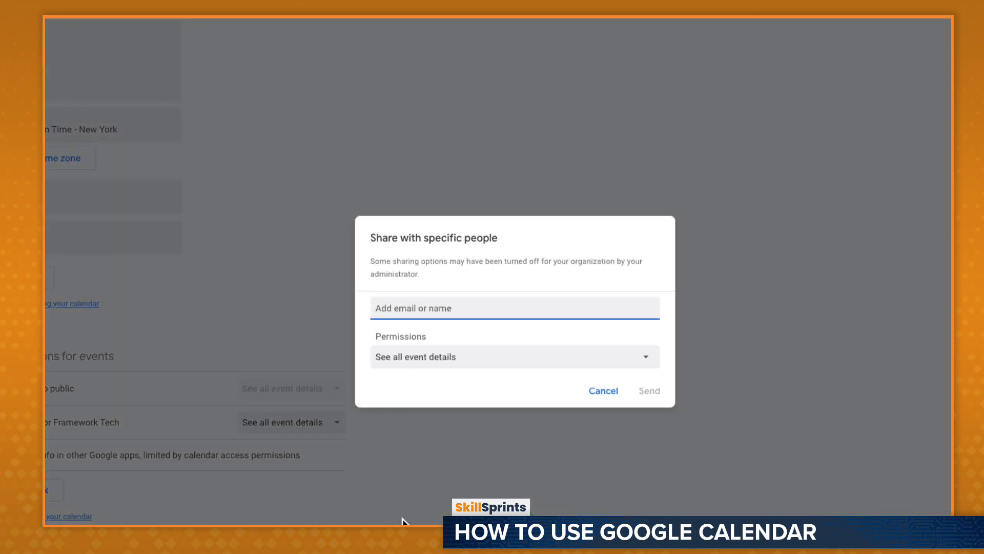
pyautogui.write('we')
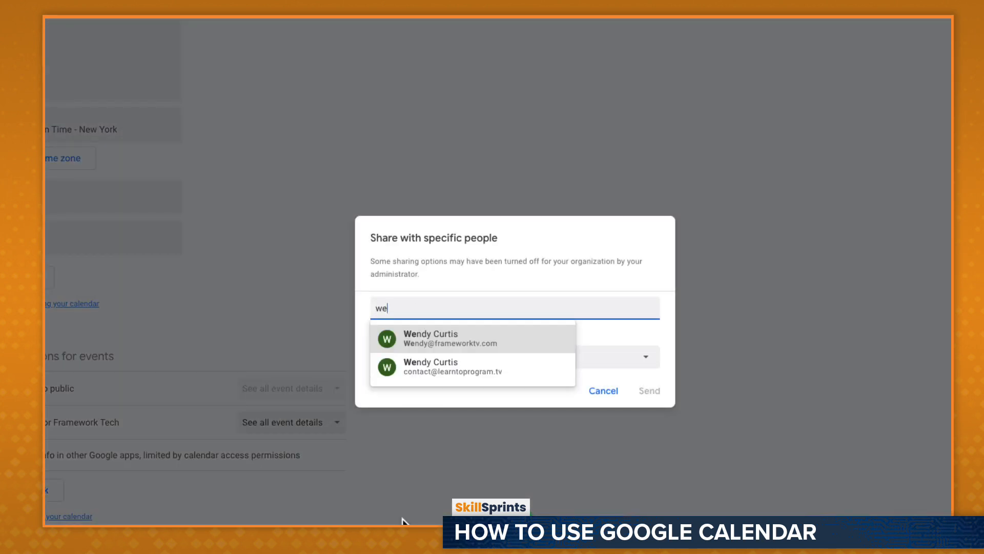
pyautogui.press('Return')
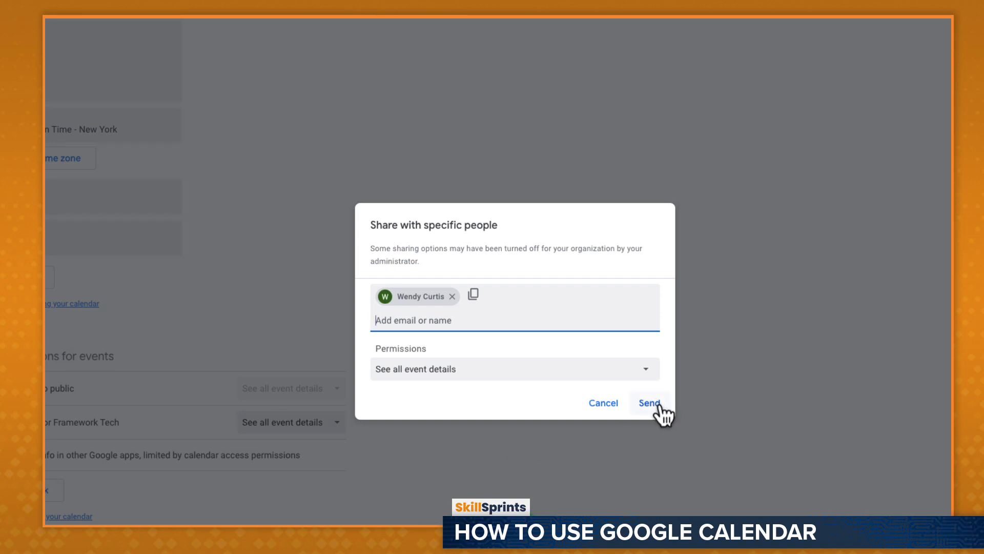
pyautogui.click(649, 377)
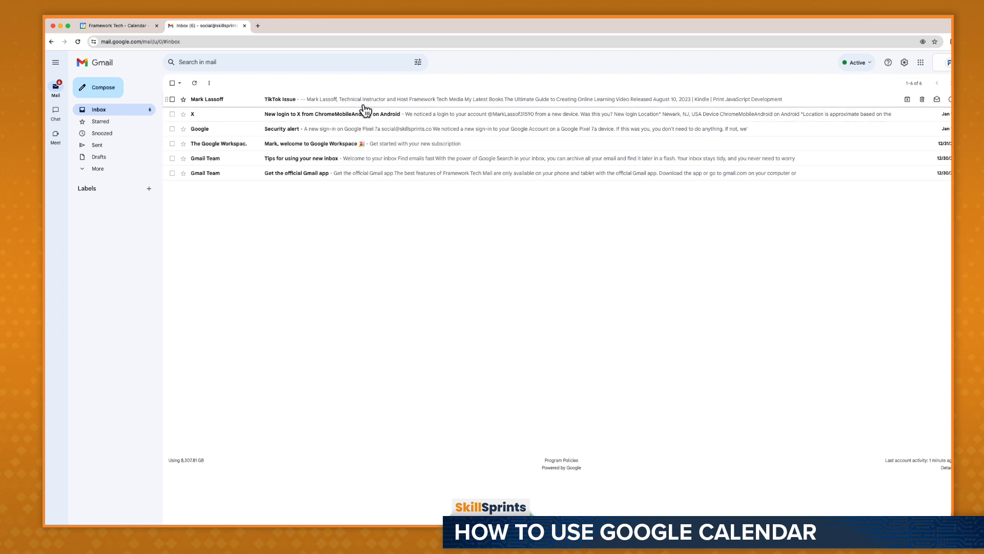
# Open the "TikTok Issue" email in the Gmail inbox and create a calendar event from it.
pyautogui.click(365, 108)
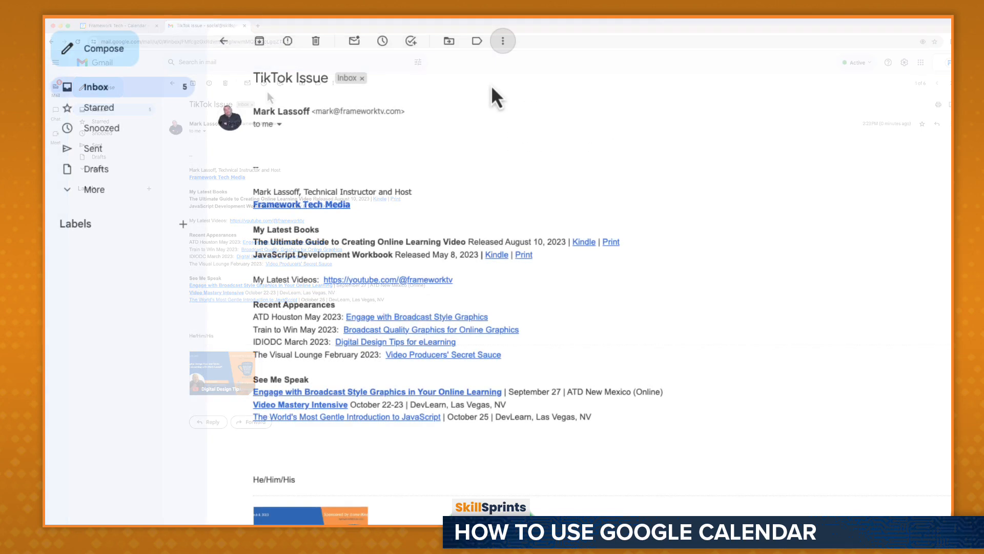
pyautogui.click(504, 43)
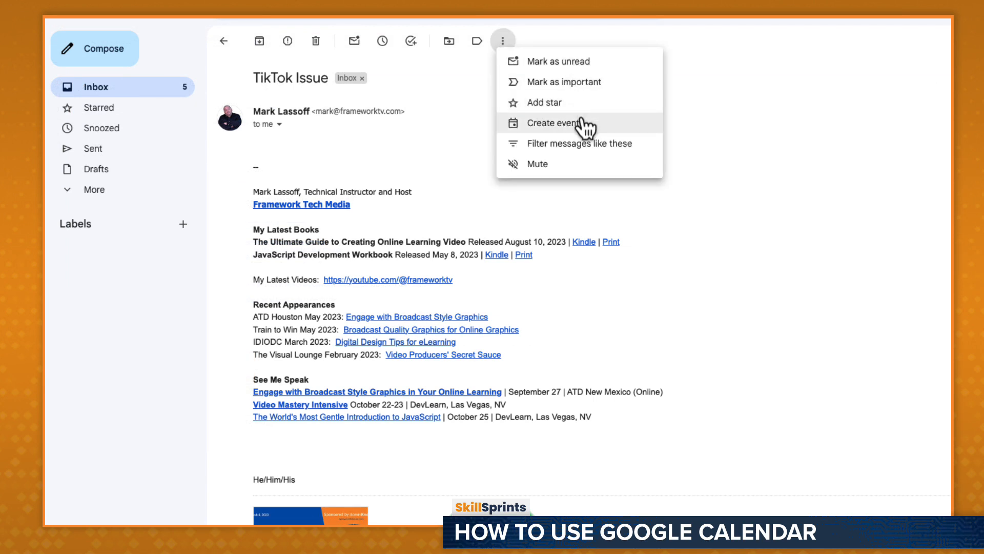
pyautogui.click(640, 124)
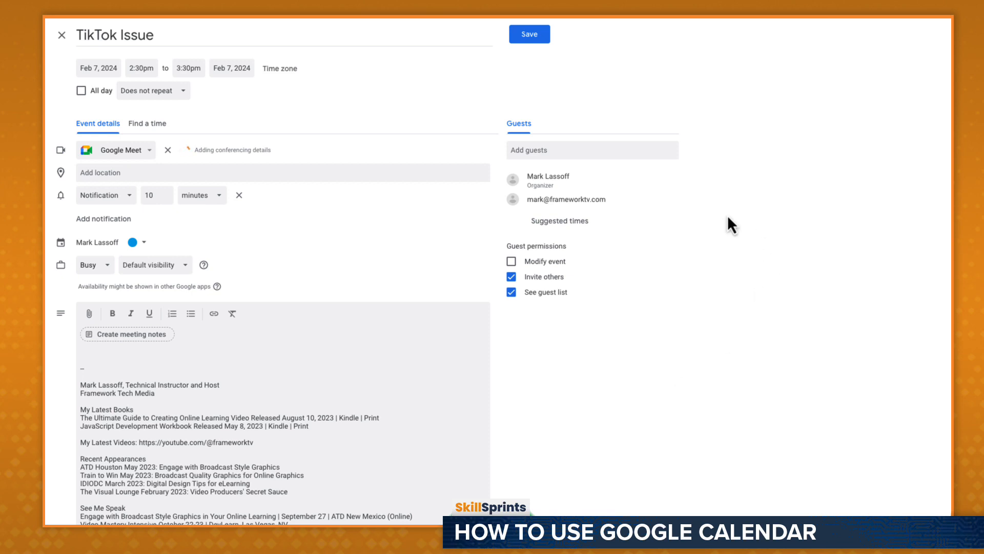
# Add a colleague as a guest to the TikTok Issue event and expand its Google Meet joining details.
pyautogui.click(597, 153)
pyautogui.write('von')
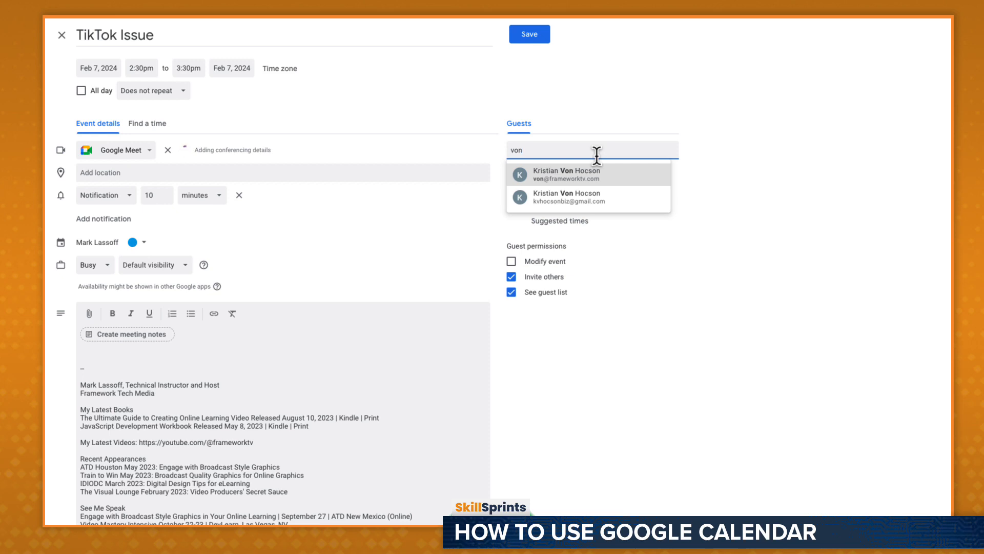
pyautogui.press('Return')
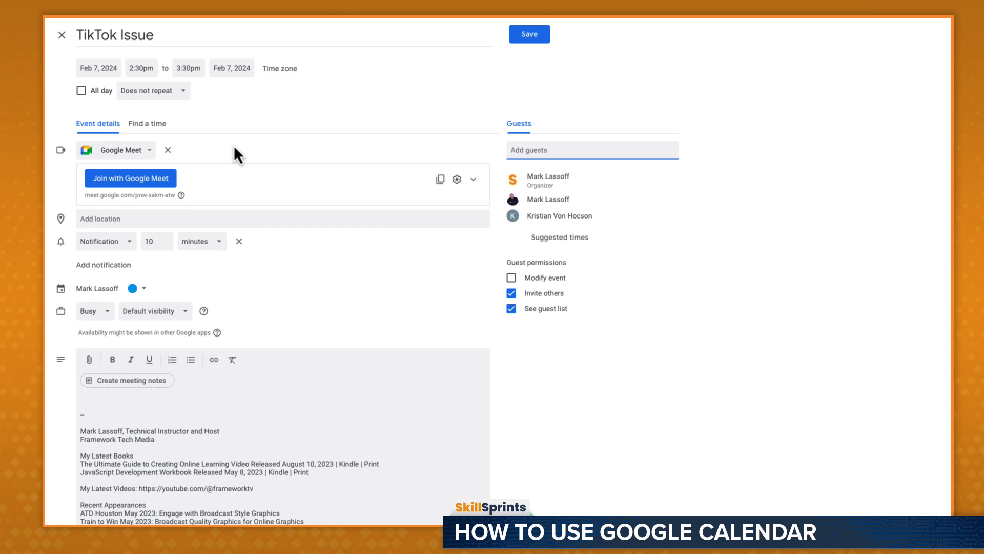
pyautogui.click(474, 180)
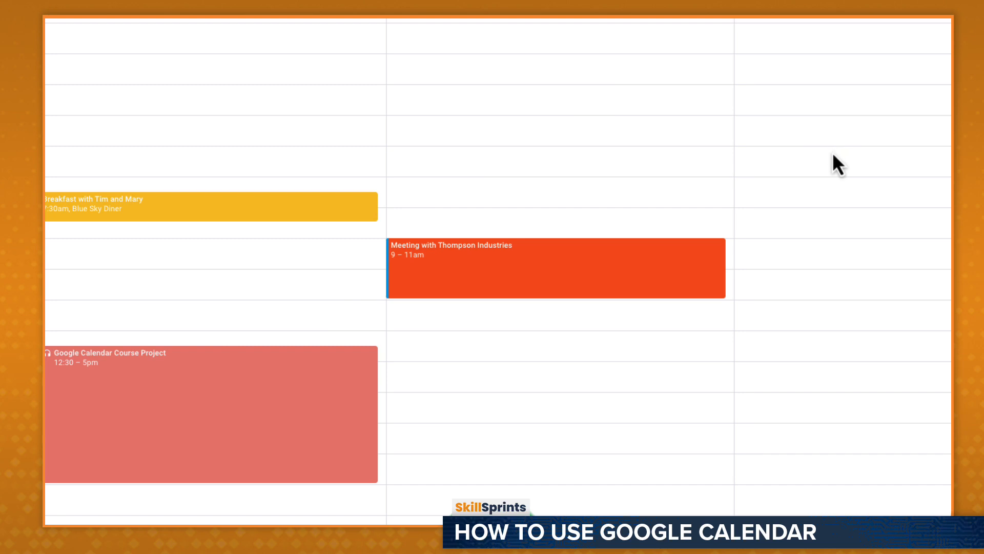
# Start an untitled event on Saturday, February 10, from 6:00am to 9:00am and enable separate start and end time zones.
pyautogui.moveTo(833, 154); pyautogui.dragTo(839, 240)
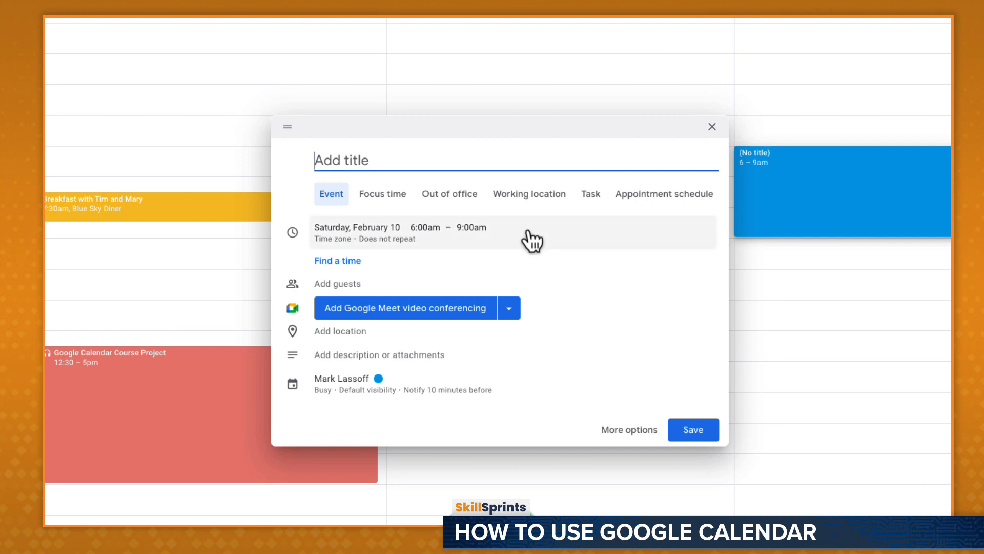
pyautogui.click(342, 242)
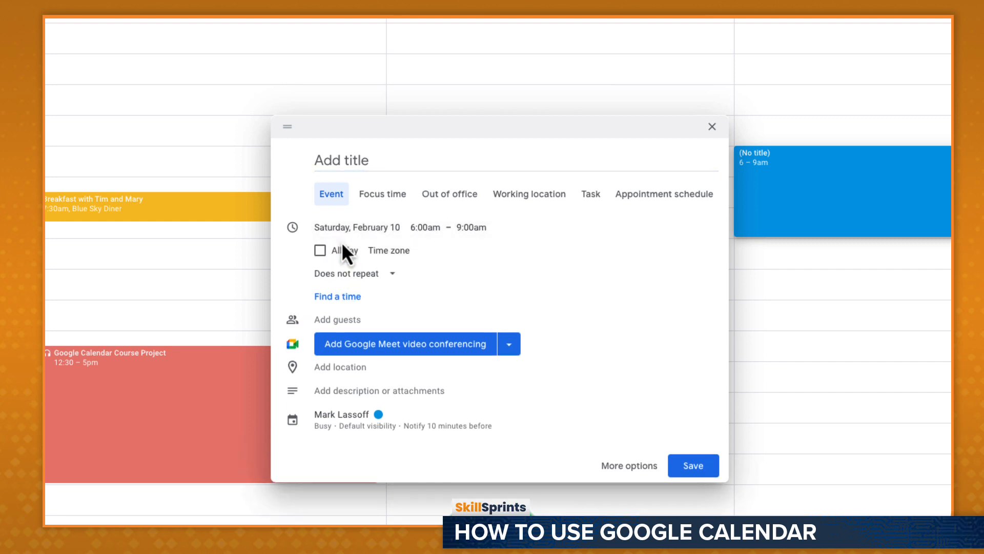
pyautogui.click(404, 254)
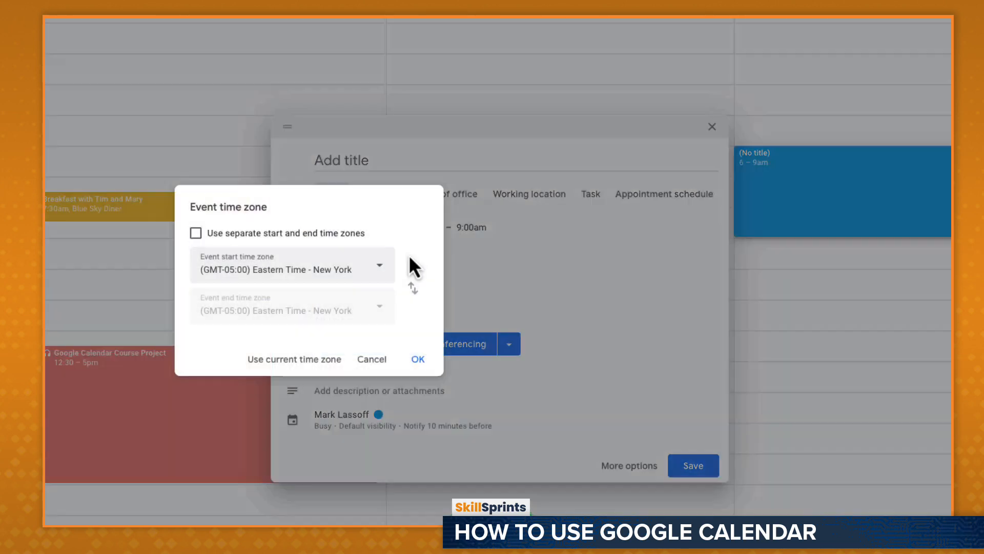
pyautogui.click(199, 234)
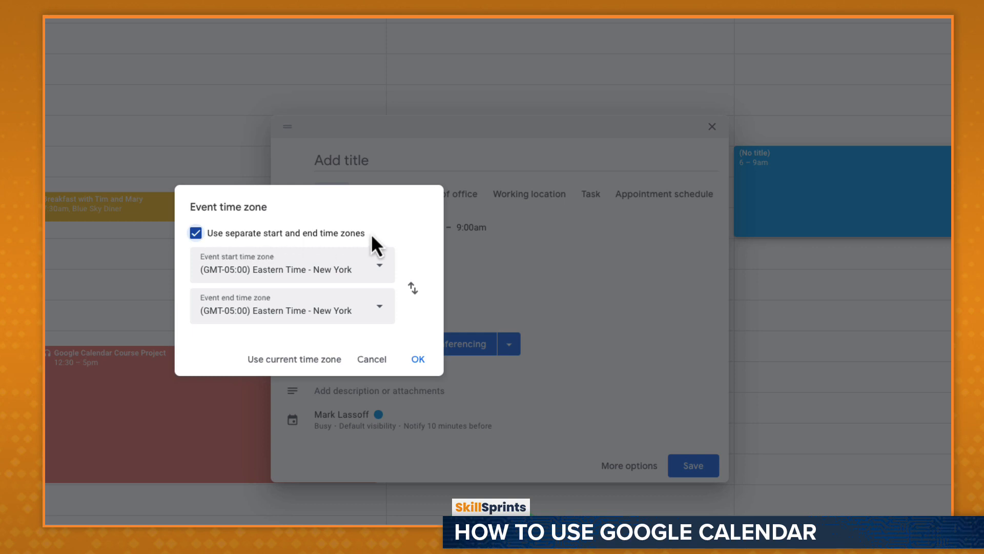
# Set the event's end time zone to (GMT-06:00) Central Time - Chicago and save the event.
pyautogui.click(379, 308)
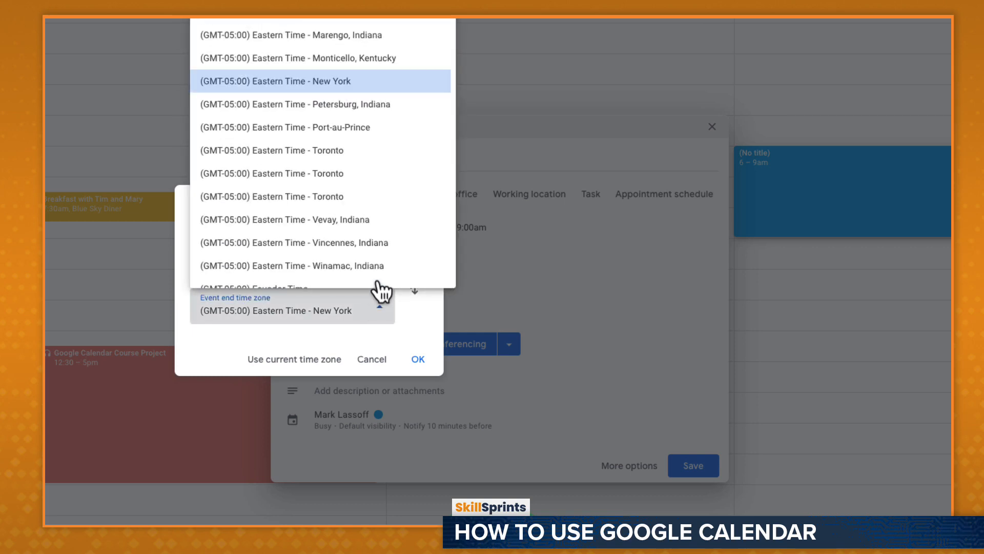
pyautogui.scroll(-15, 381, 219)
pyautogui.scroll(20, 381, 220)
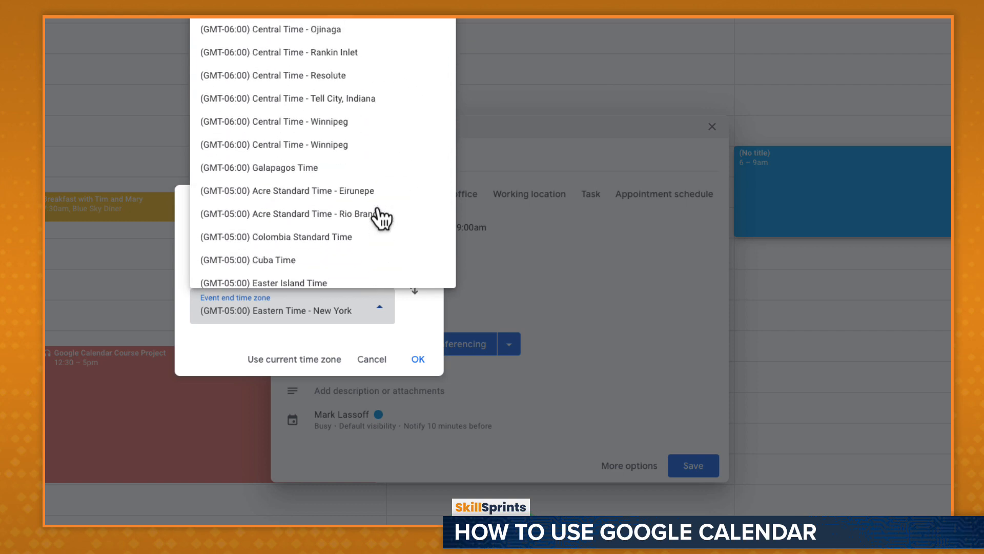
pyautogui.click(379, 31)
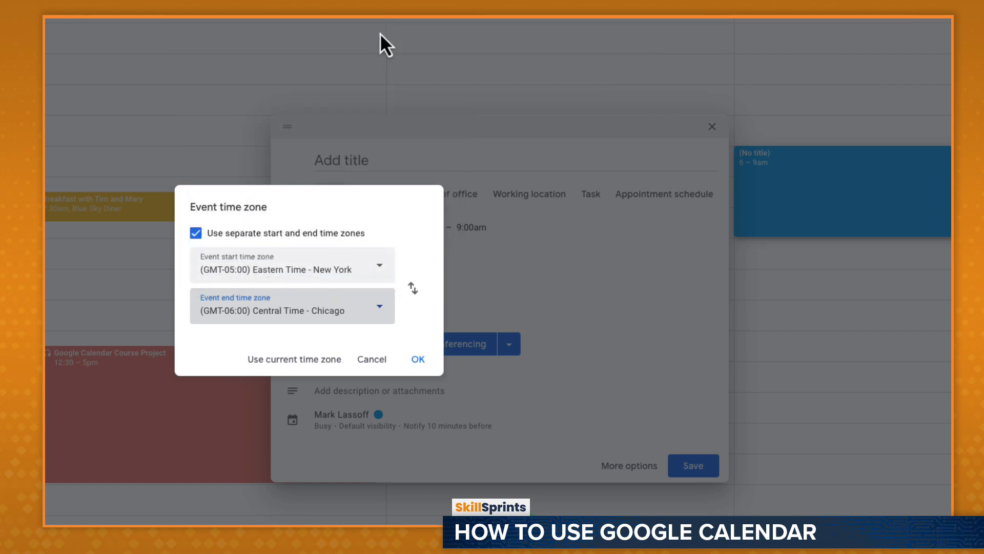
pyautogui.click(420, 359)
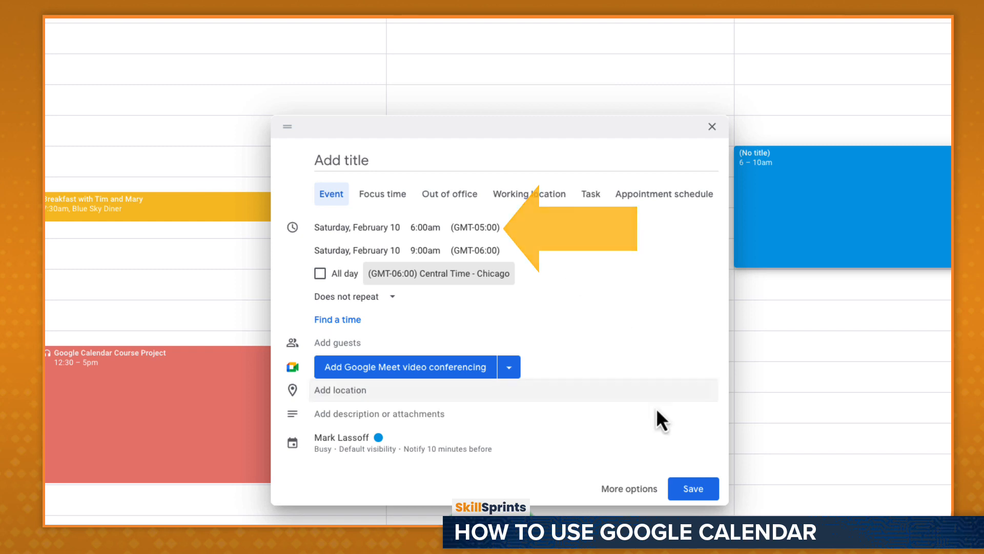
pyautogui.click(693, 489)
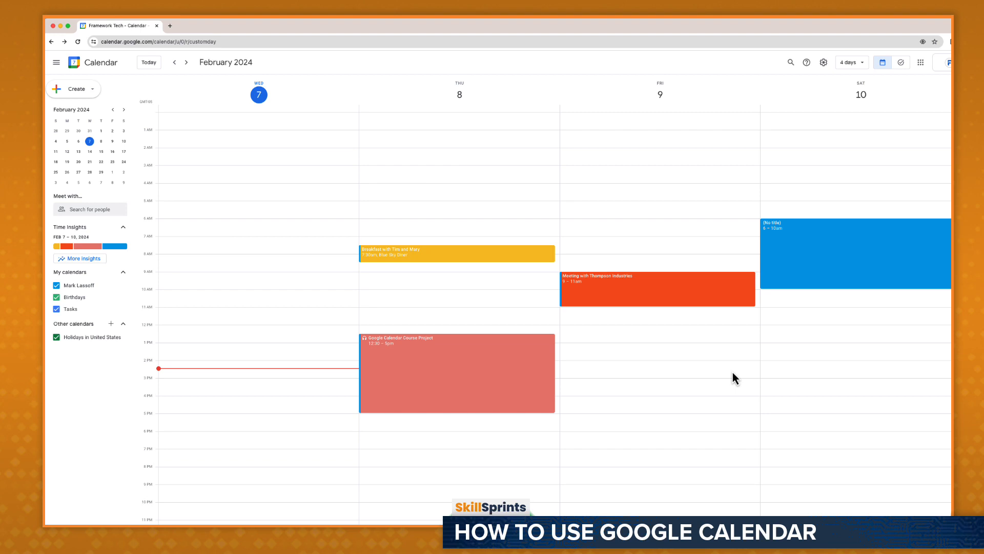
# Start a lunch event on Saturday, February 10, 12:00pm to 1:00pm, with the friend's name in its title and the Personal label.
pyautogui.click(817, 334)
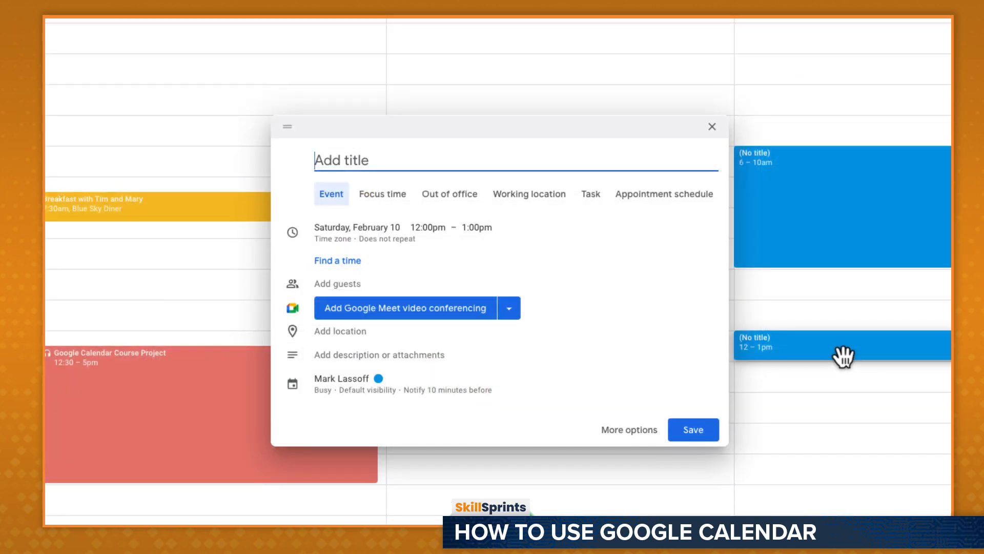
pyautogui.write('Lunch')
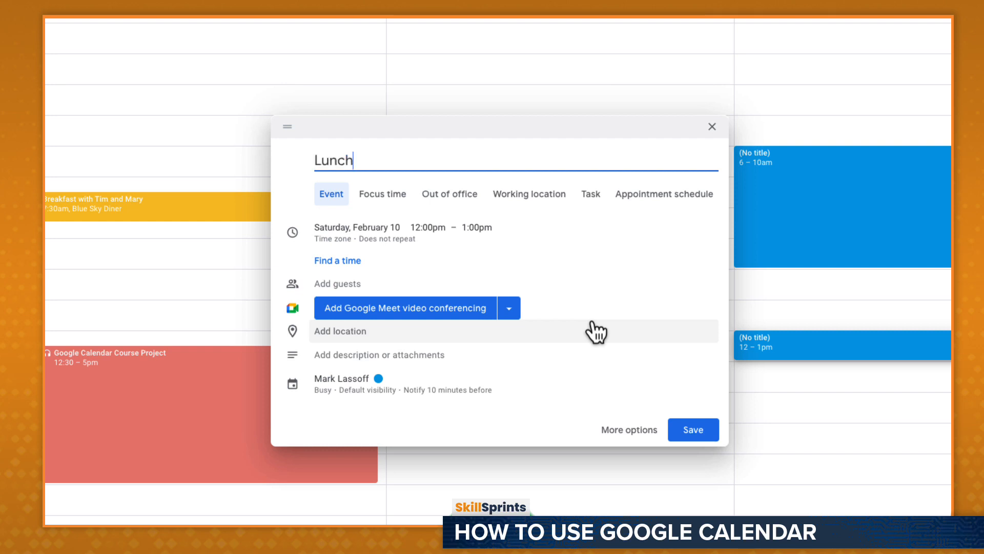
pyautogui.write(' with Josh')
pyautogui.click(396, 386)
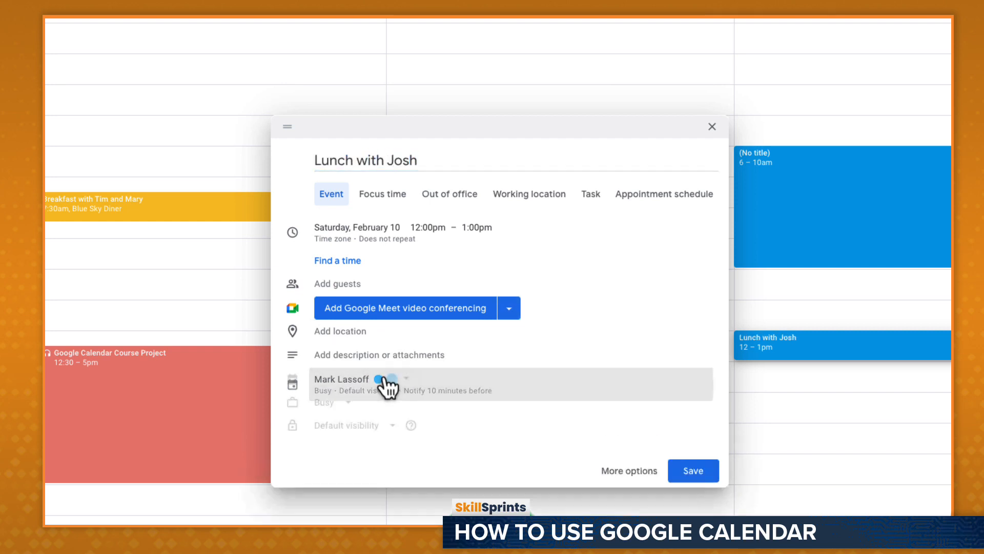
pyautogui.click(409, 388)
pyautogui.click(425, 391)
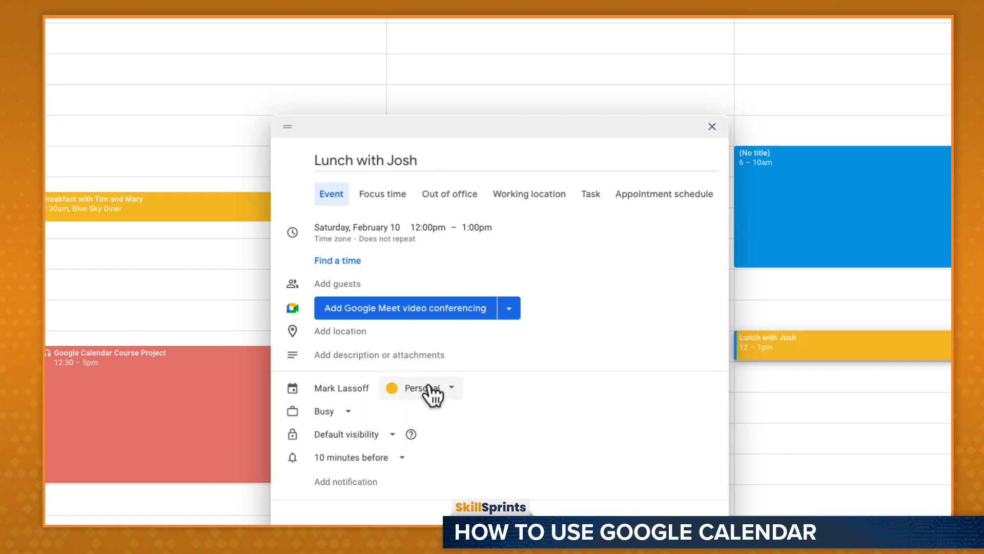
# Set the lunch event's time zone to (GMT-06:00) Central Time - Chicago.
pyautogui.click(339, 242)
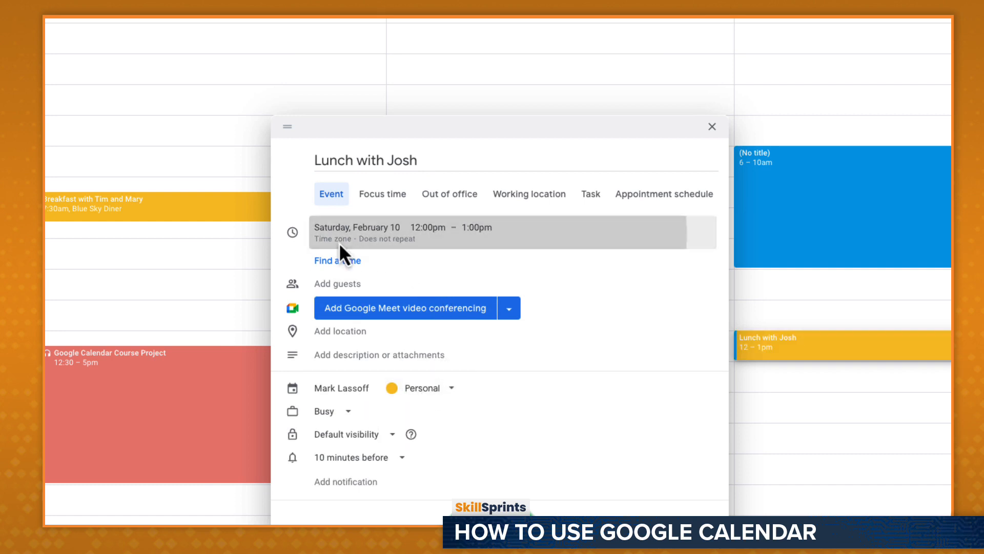
pyautogui.click(399, 254)
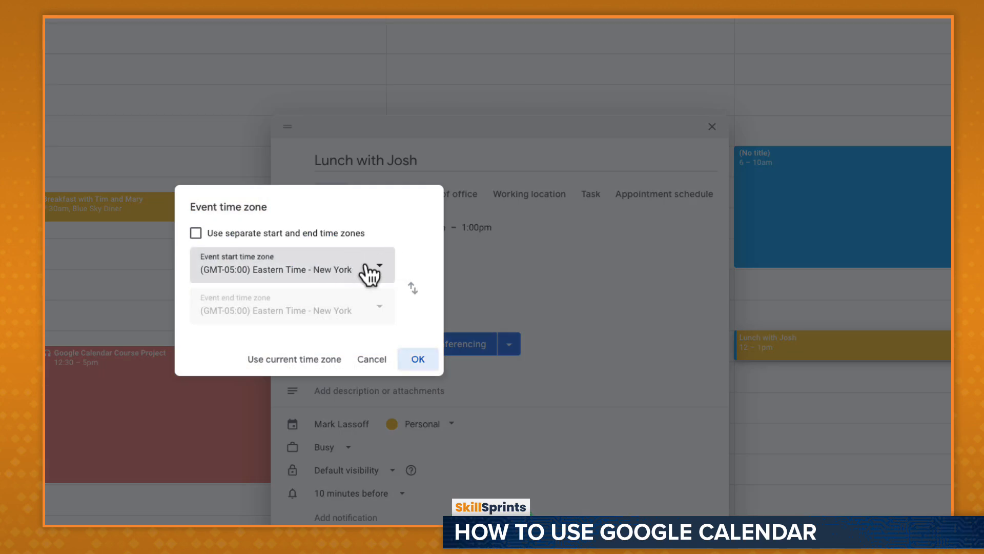
pyautogui.click(378, 266)
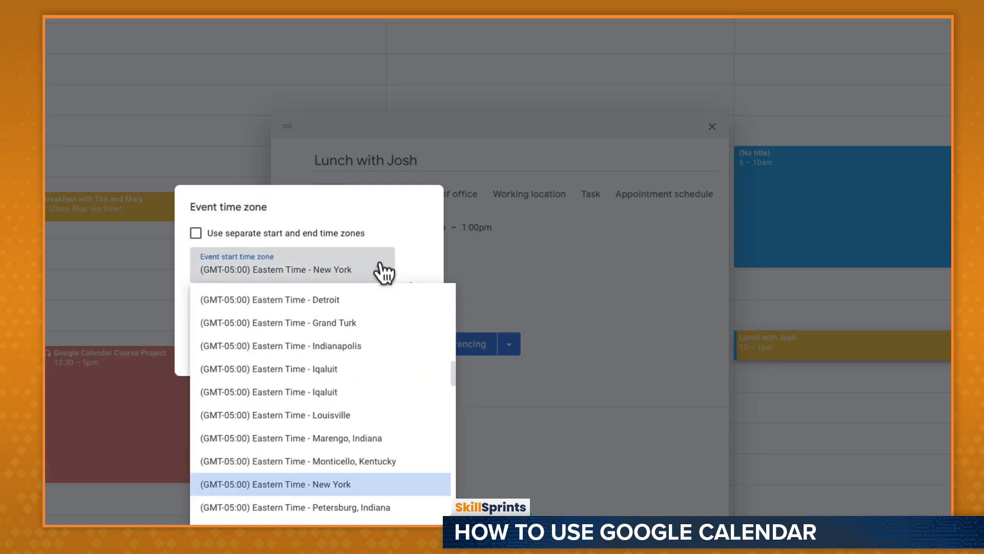
pyautogui.scroll(2, 370, 328)
pyautogui.scroll(6, 370, 330)
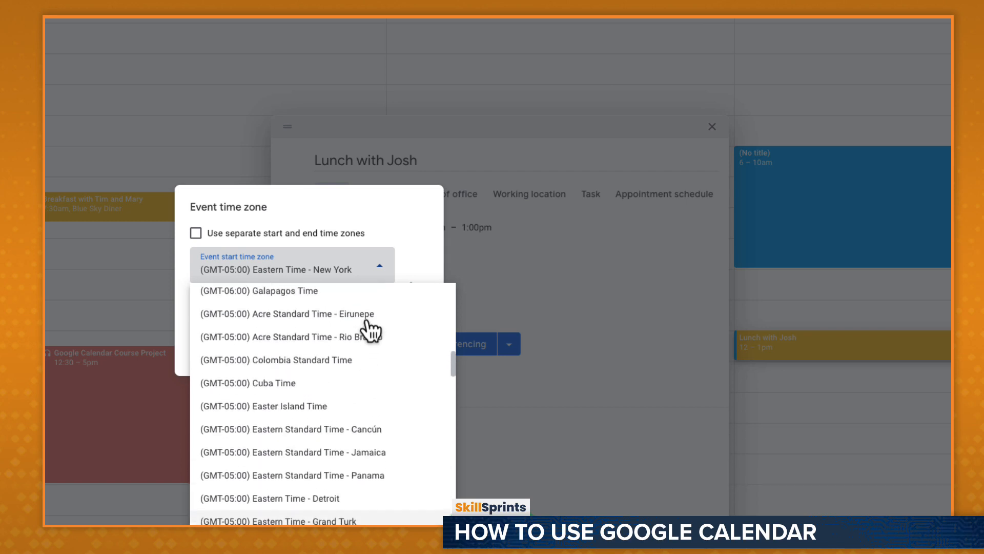
pyautogui.scroll(3, 366, 322)
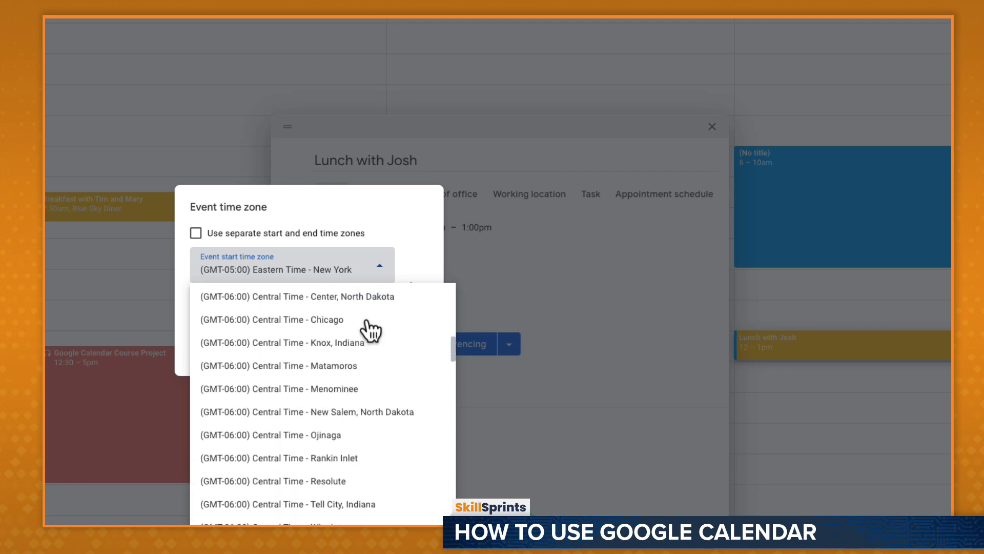
pyautogui.click(366, 322)
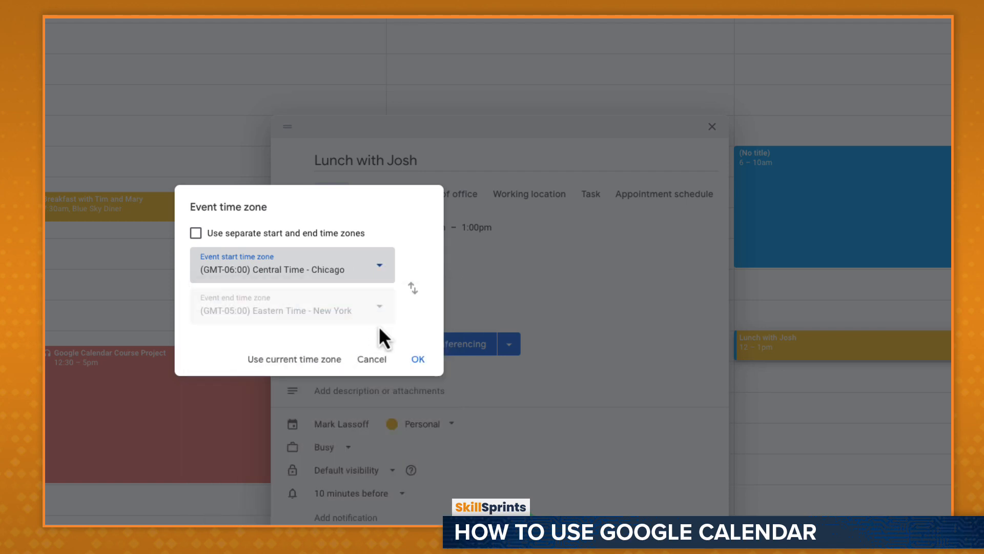
pyautogui.click(418, 359)
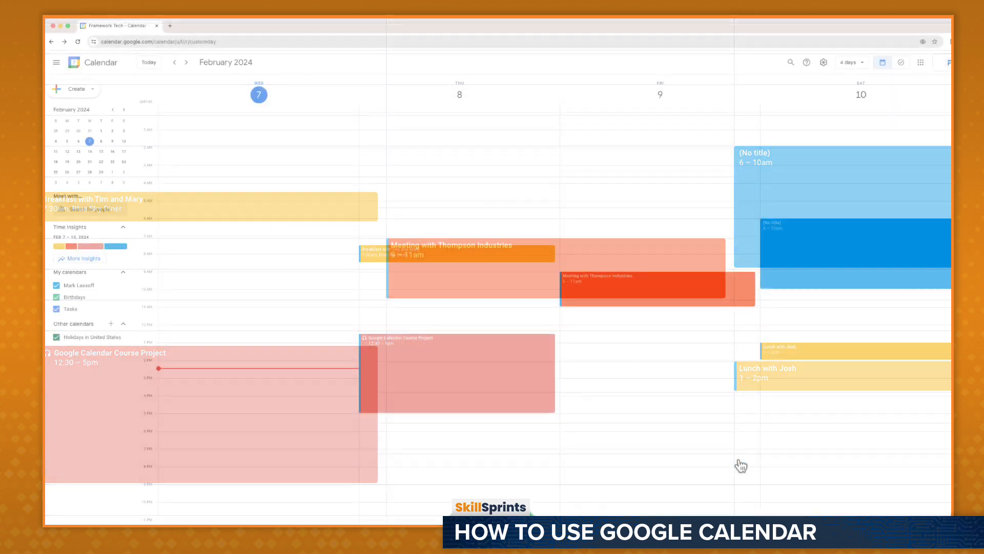